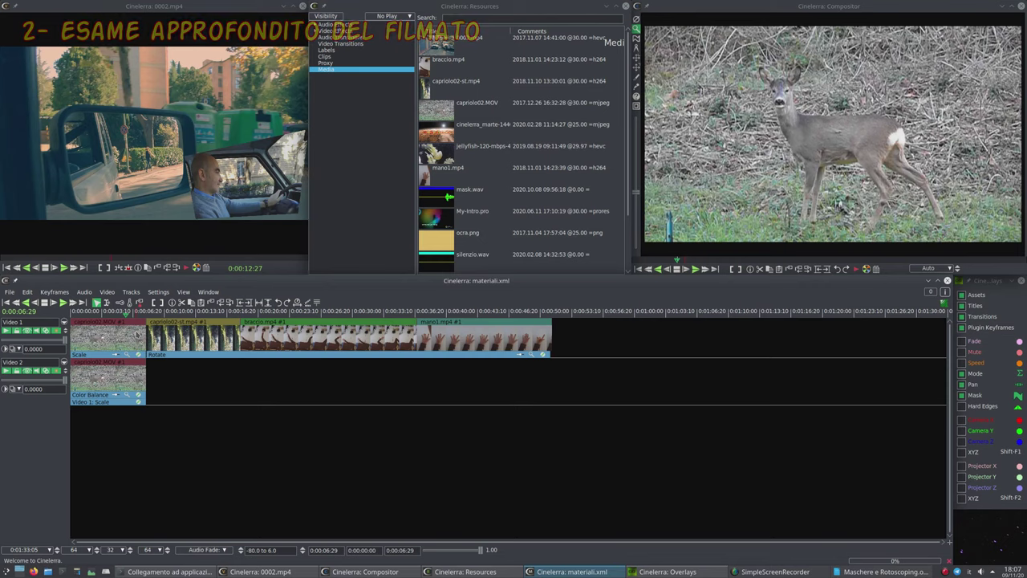
Scrub through the deer clips capriolo02.MOV and capriolo02-st.mp4 to examine how the animal moves
{"action": "left_click", "coordinate": [875, 81]}
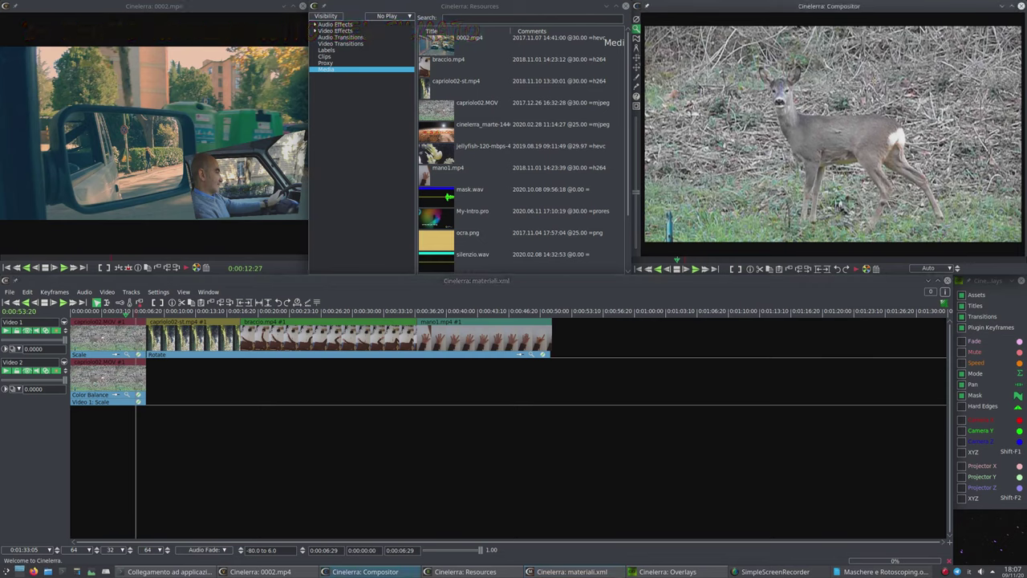
{"action": "left_click", "coordinate": [249, 311]}
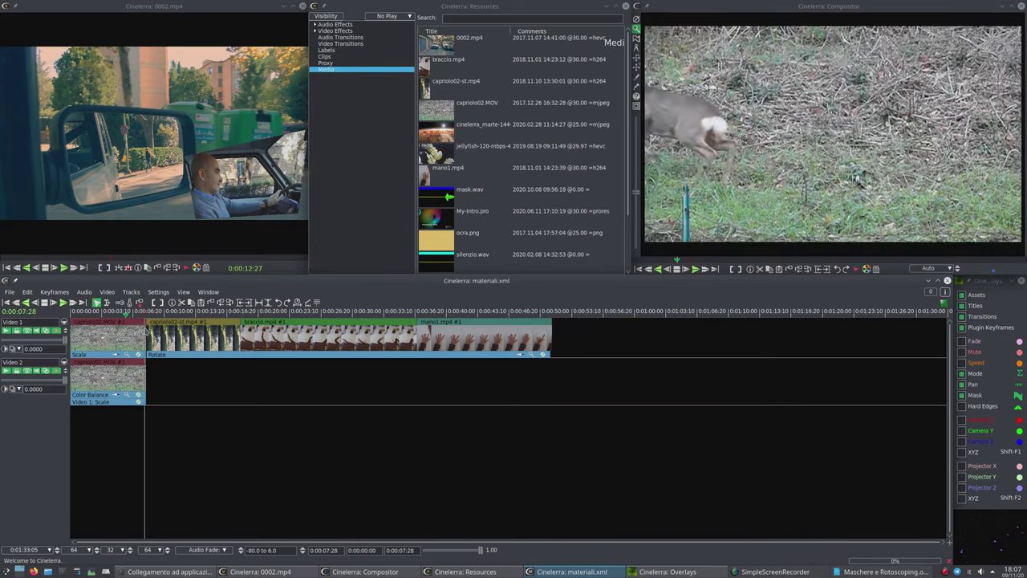
{"action": "left_click", "coordinate": [674, 93]}
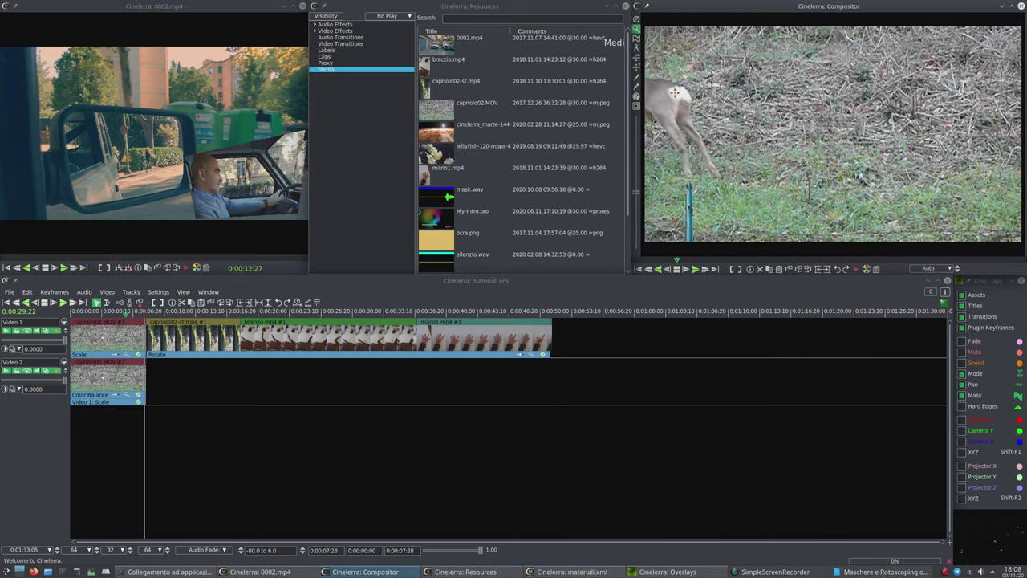
{"action": "left_click_drag", "start_coordinate": [146, 321], "coordinate": [138, 321]}
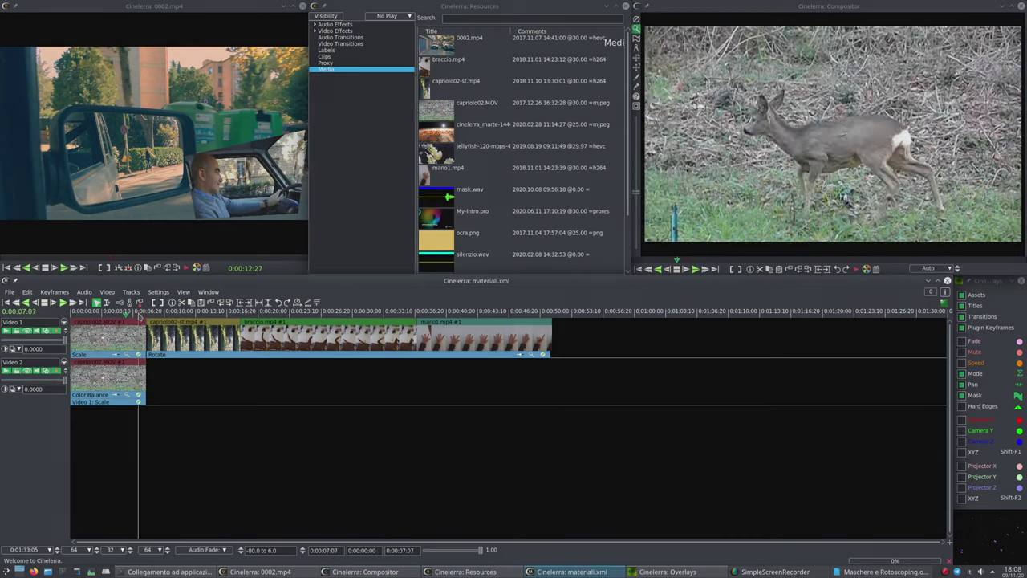
{"action": "left_click_drag", "start_coordinate": [138, 320], "coordinate": [116, 321]}
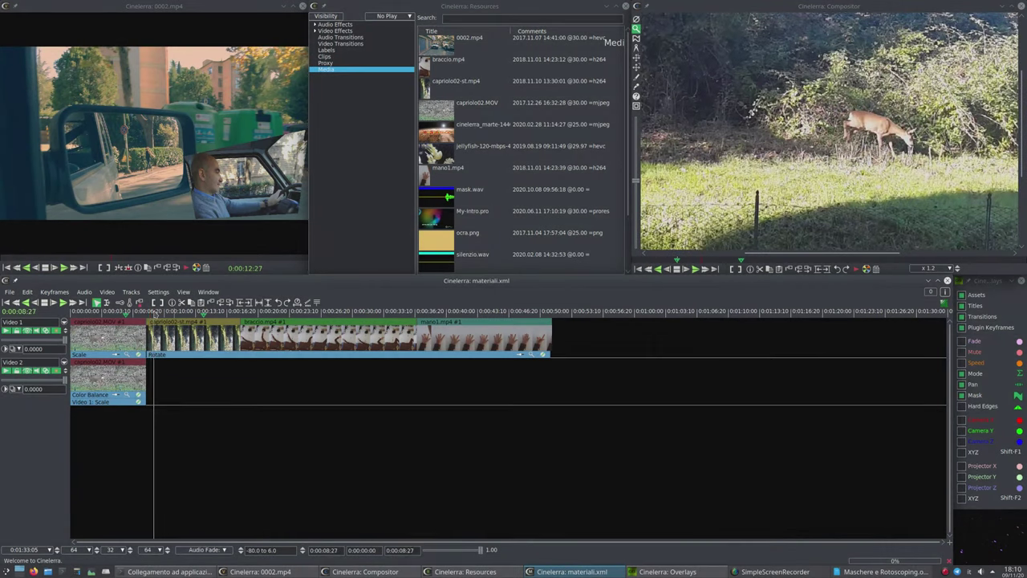
{"action": "left_click_drag", "start_coordinate": [165, 314], "coordinate": [204, 318]}
{"action": "left_click", "coordinate": [907, 208]}
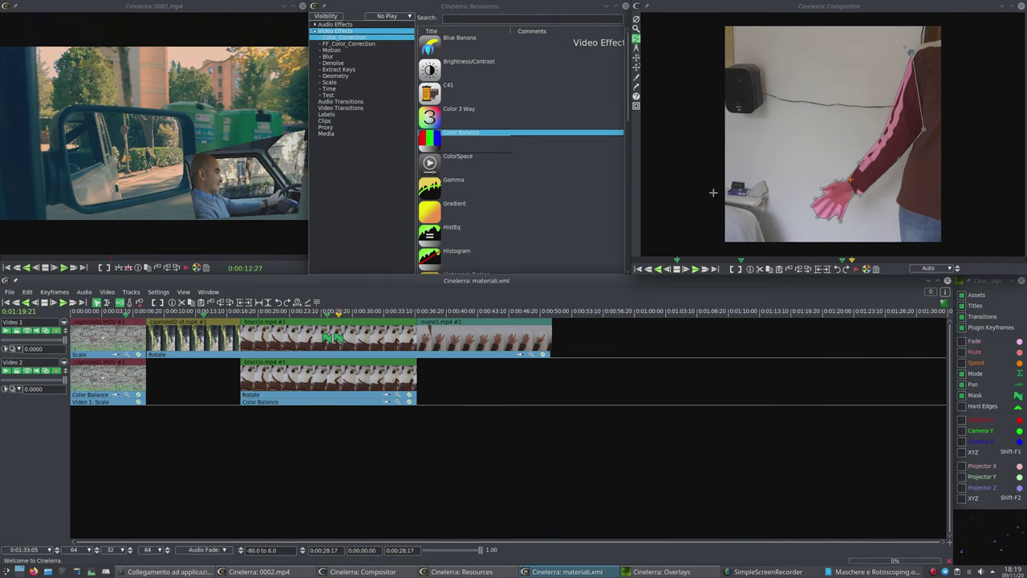
Compare the arm mask in braccio.mp4 at its two keyframes and check the frames between them
{"action": "left_click", "coordinate": [327, 320]}
{"action": "left_click", "coordinate": [877, 94]}
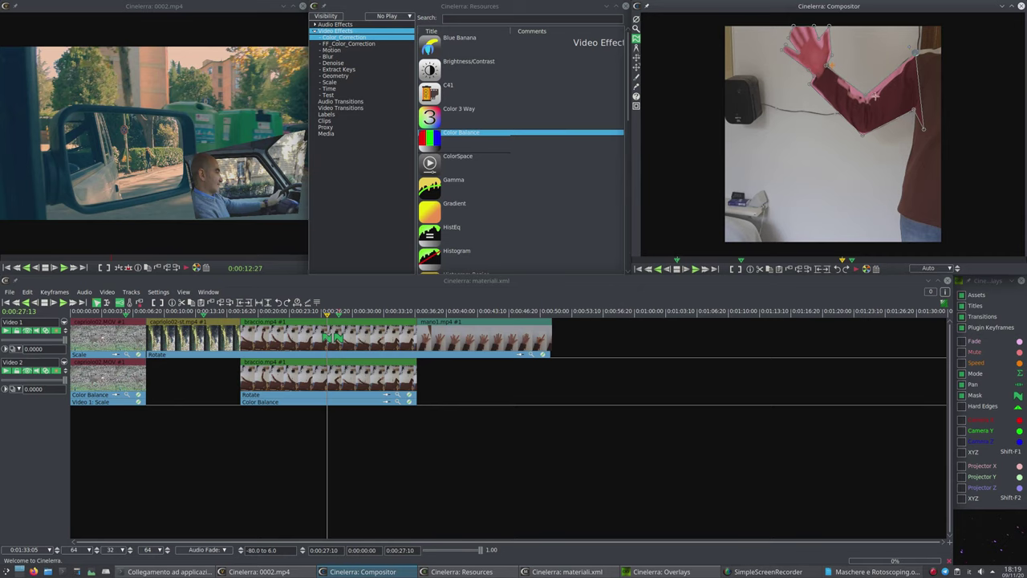
{"action": "left_click", "coordinate": [339, 313]}
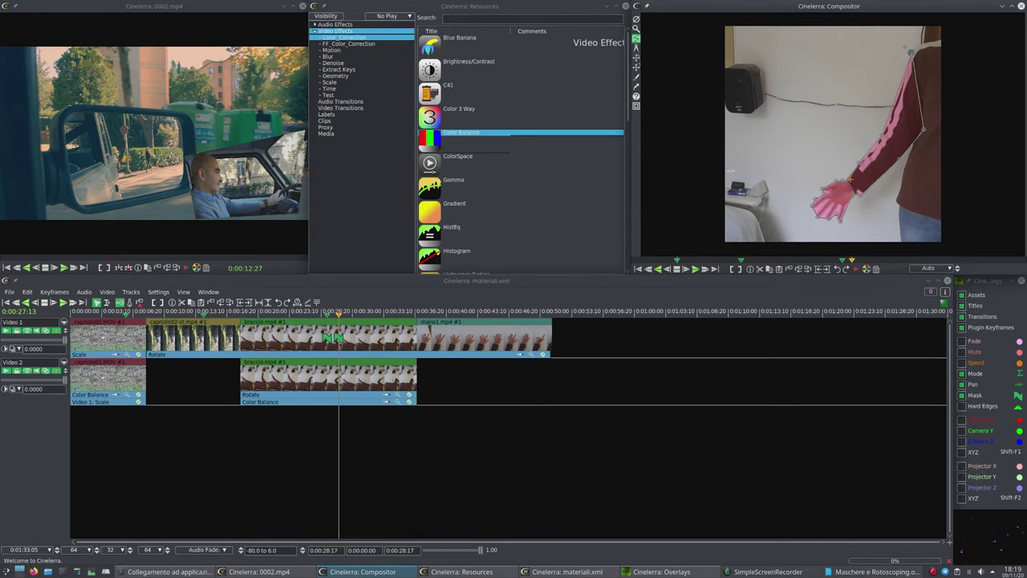
{"action": "mouse_move", "coordinate": [338, 312]}
{"action": "left_mouse_down"}
{"action": "mouse_move", "coordinate": [311, 312]}
{"action": "mouse_move", "coordinate": [349, 318]}
{"action": "mouse_move", "coordinate": [293, 315]}
{"action": "mouse_move", "coordinate": [356, 323]}
{"action": "mouse_move", "coordinate": [331, 322]}
{"action": "left_mouse_up"}
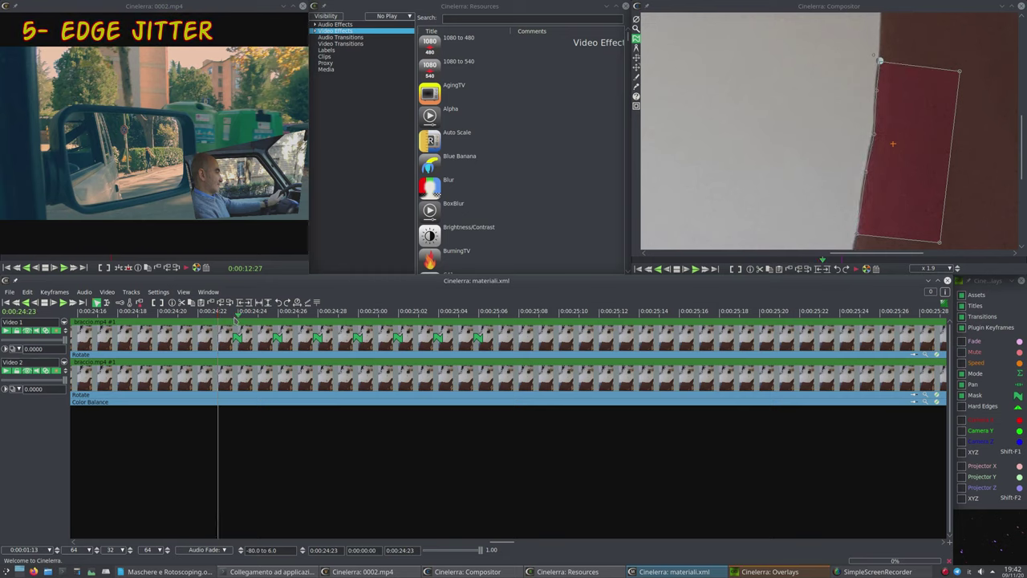
Scrub the braccio.mp4 mask keyframes between 0:00:24:23 and 0:00:25:06 to check the mask's edge for jitter
{"action": "left_click", "coordinate": [259, 325]}
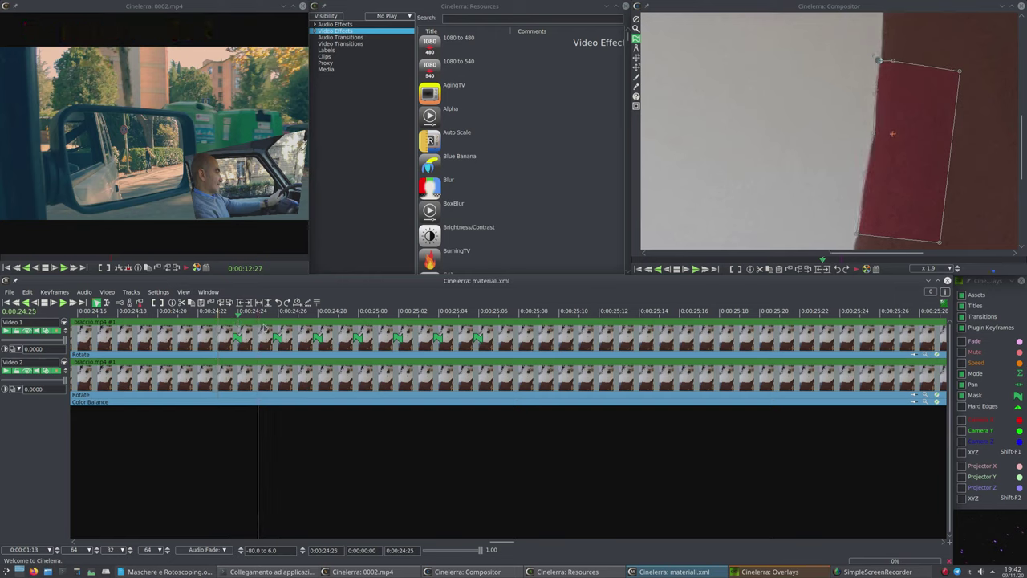
{"action": "left_click_drag", "start_coordinate": [278, 332], "coordinate": [439, 359]}
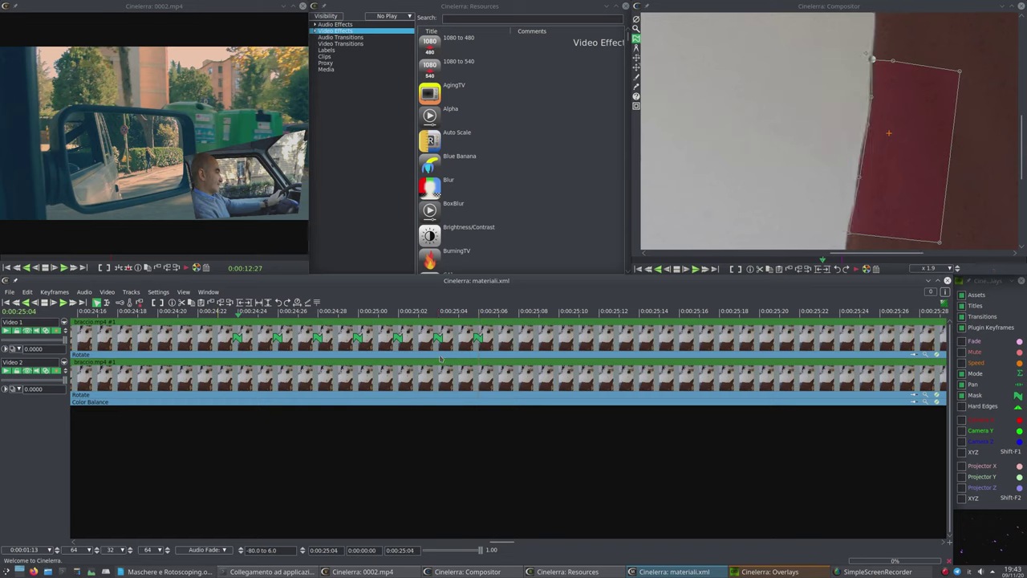
{"action": "left_click_drag", "start_coordinate": [238, 328], "coordinate": [438, 332]}
{"action": "left_click", "coordinate": [463, 337]}
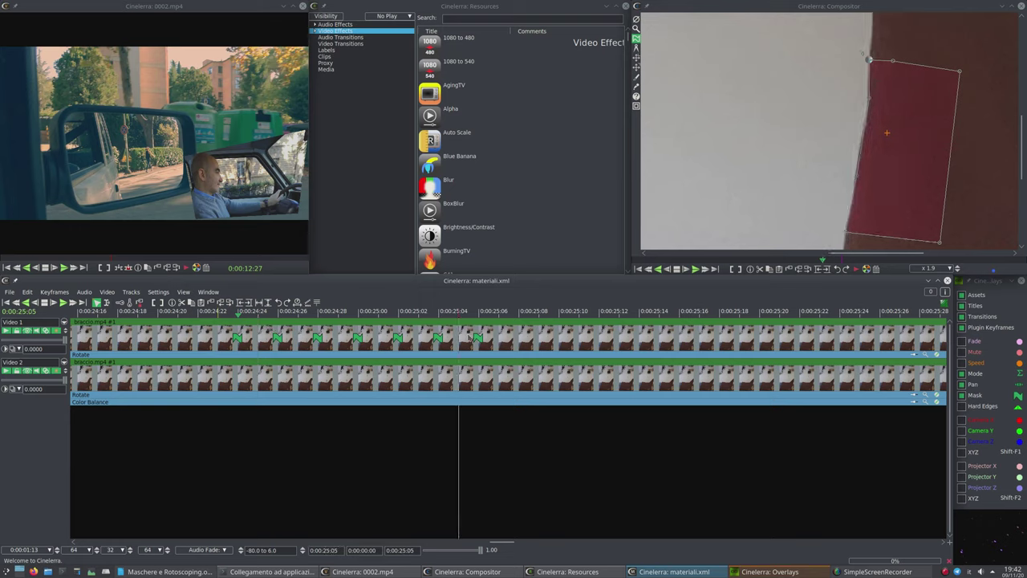
{"action": "left_click", "coordinate": [479, 338]}
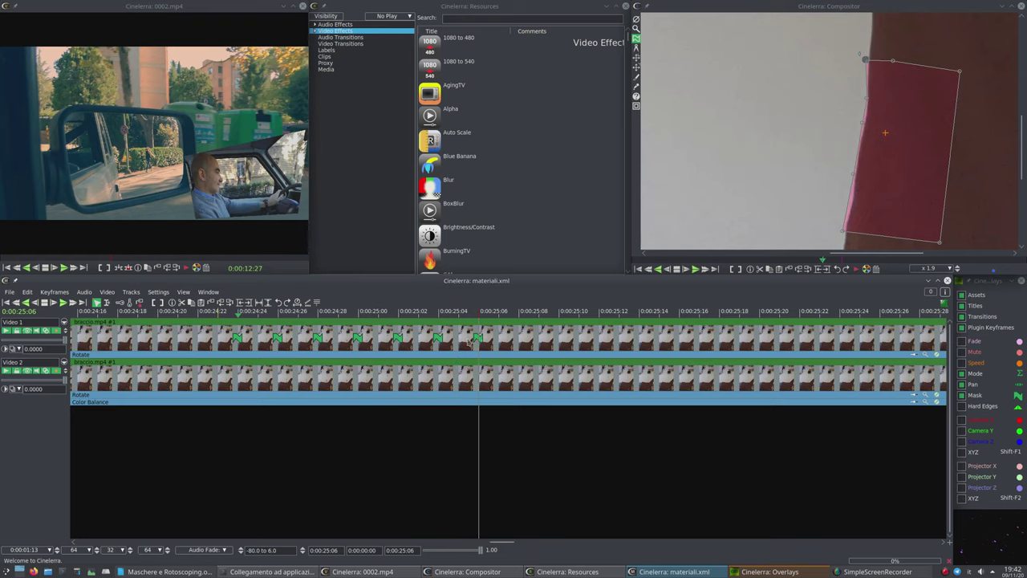
{"action": "left_click_drag", "start_coordinate": [471, 341], "coordinate": [291, 311]}
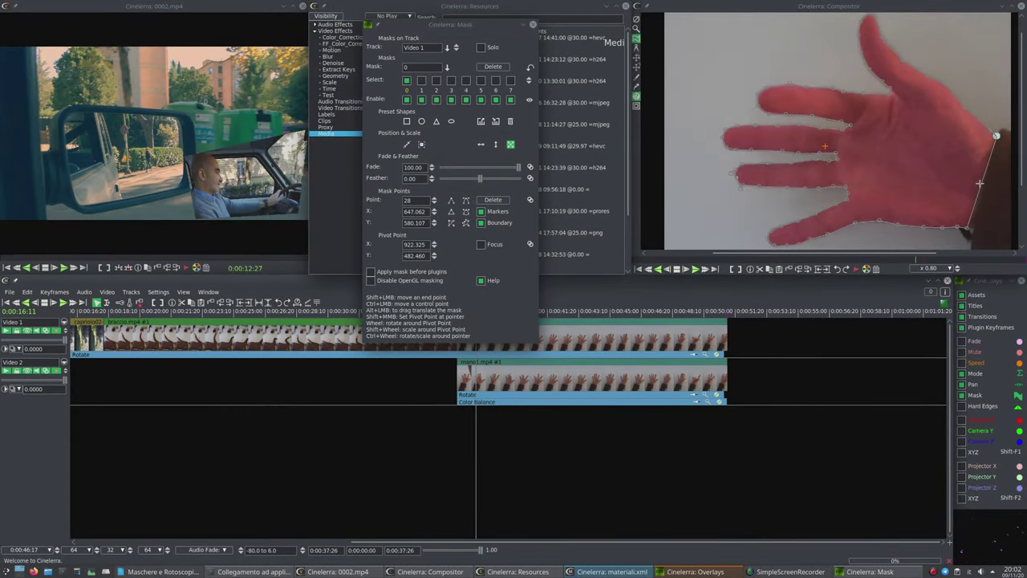
Translate the single mask around the whole hand slightly on the Video 1 track
{"action": "left_click", "coordinate": [980, 184]}
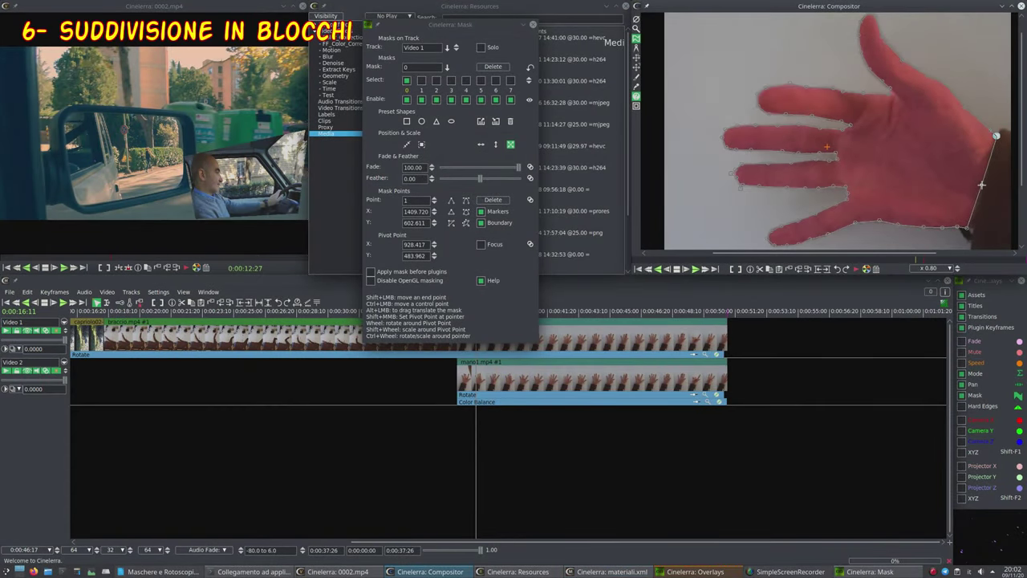
{"action": "left_click_drag", "start_coordinate": [977, 181], "coordinate": [979, 182]}
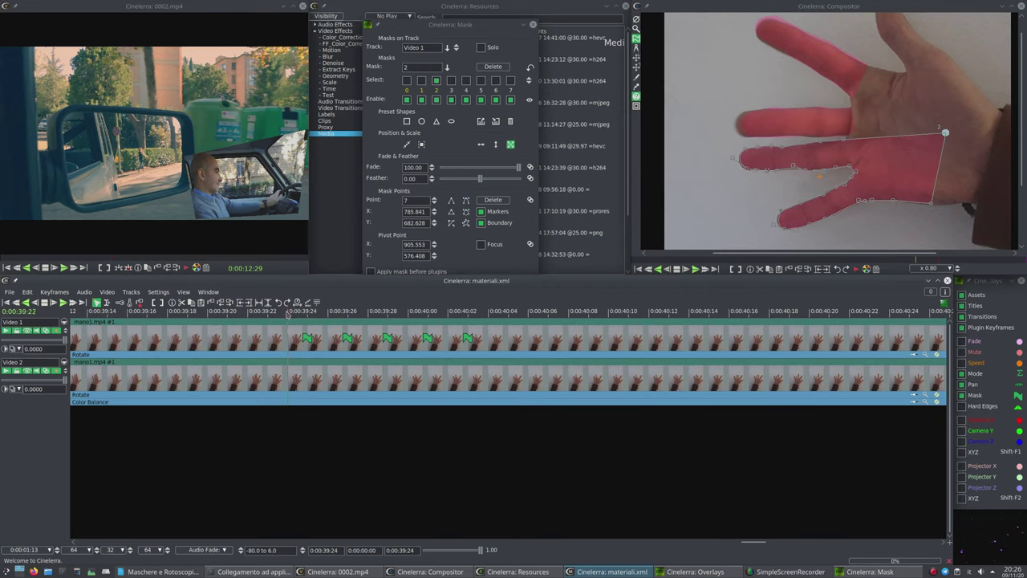
Scrub through the block-mask keyframes of the hand in mano1.mp4, including fingertip mask 0 near 0:00:43:23
{"action": "left_click_drag", "start_coordinate": [306, 321], "coordinate": [520, 374]}
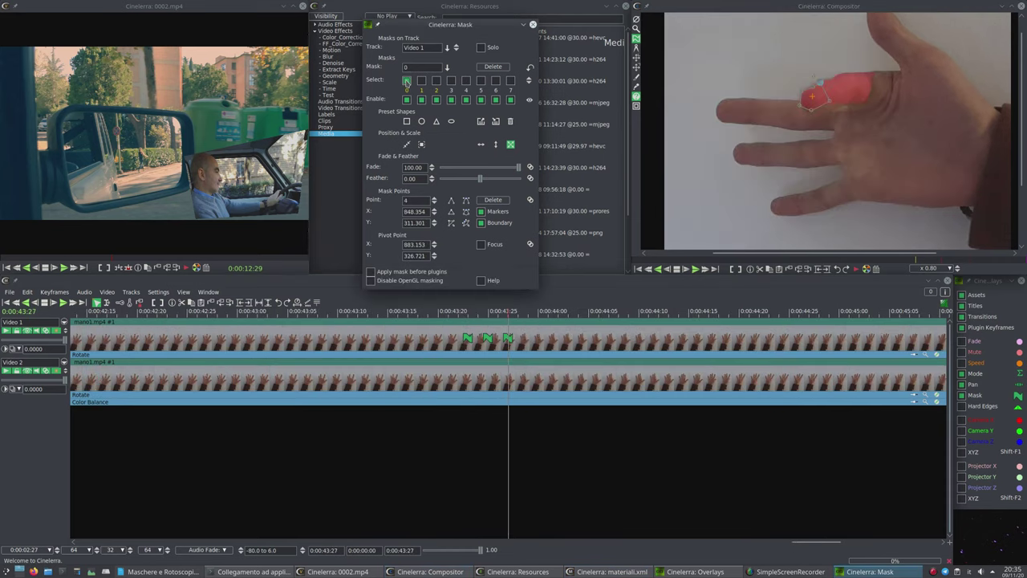
{"action": "left_click", "coordinate": [469, 338]}
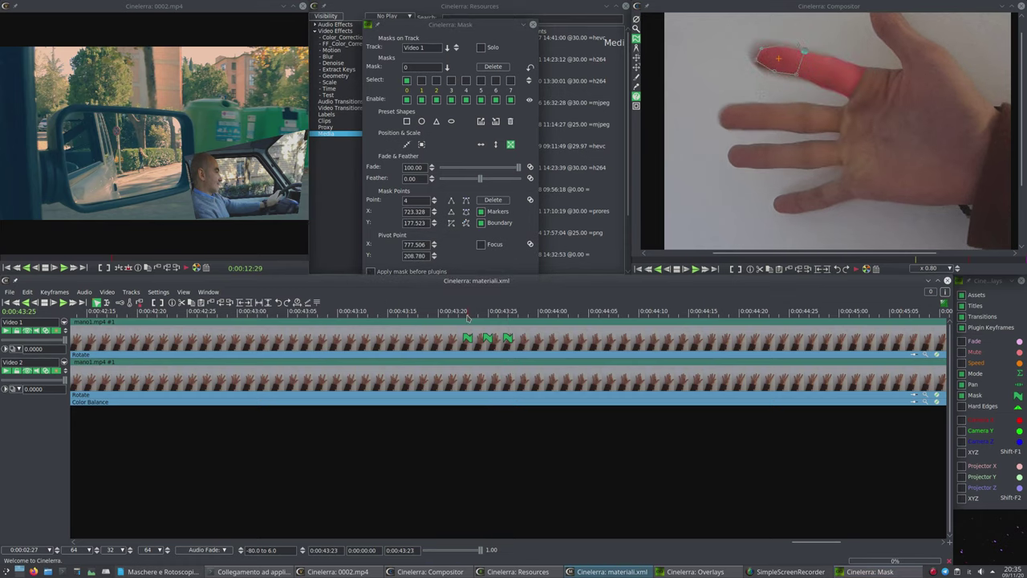
{"action": "left_click_drag", "start_coordinate": [473, 318], "coordinate": [513, 327]}
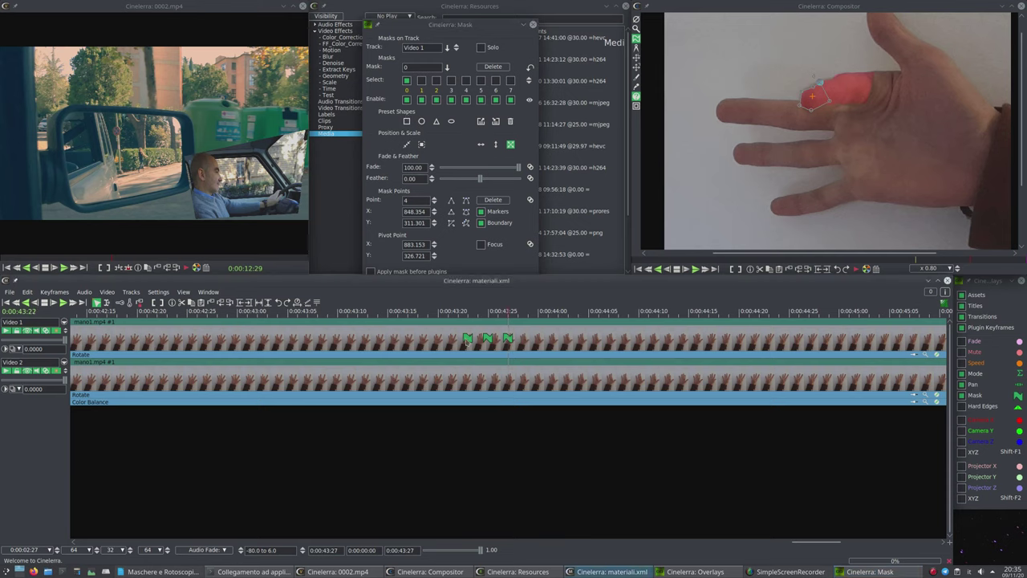
Select mask 1 on the finger's middle segment and examine its motion across the keyframes from 0:00:43:23 to 0:00:43:27
{"action": "left_click", "coordinate": [468, 340]}
{"action": "left_click", "coordinate": [421, 81]}
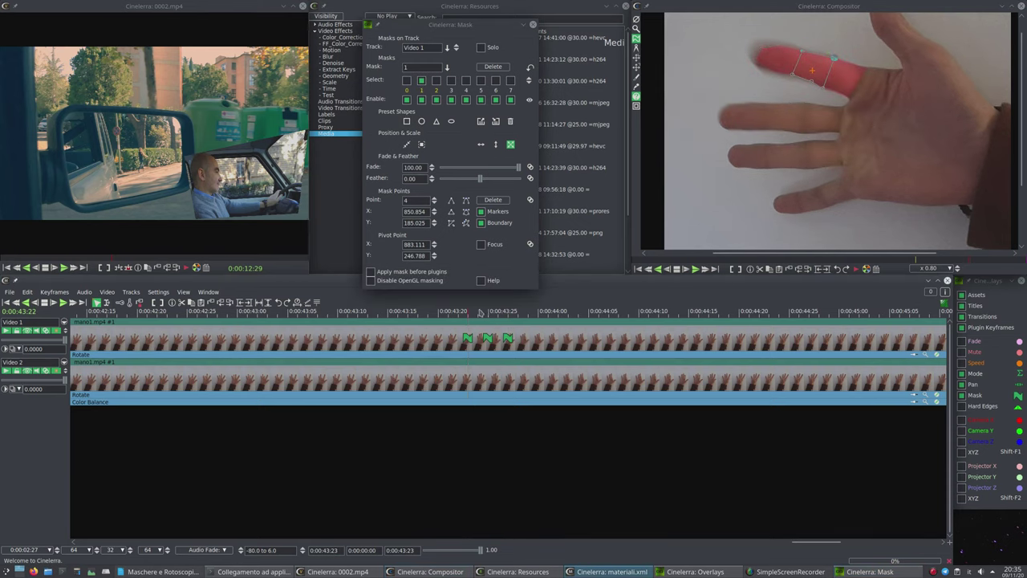
{"action": "left_click_drag", "start_coordinate": [469, 314], "coordinate": [493, 320]}
{"action": "left_click", "coordinate": [508, 327]}
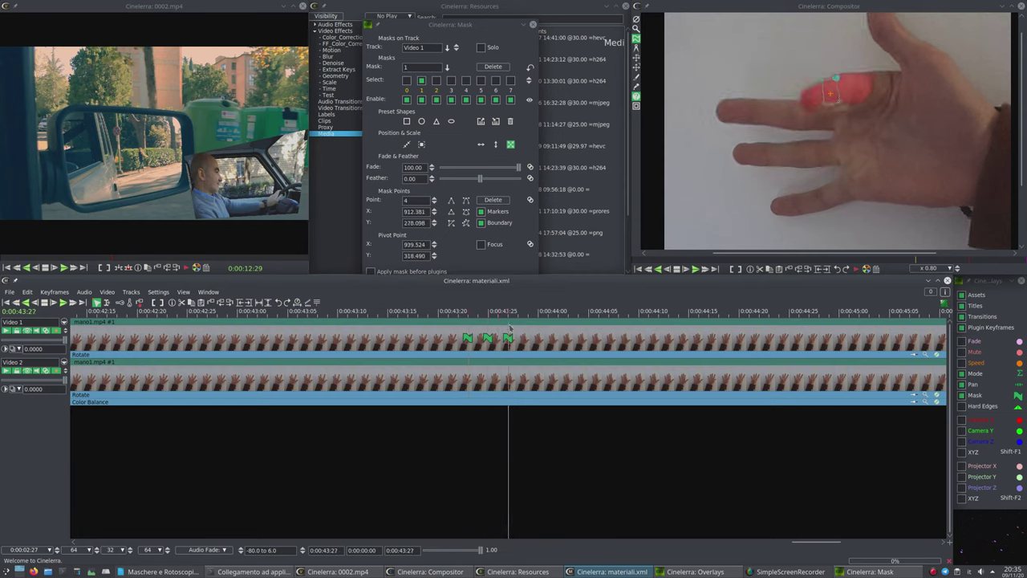
{"action": "left_click", "coordinate": [477, 322]}
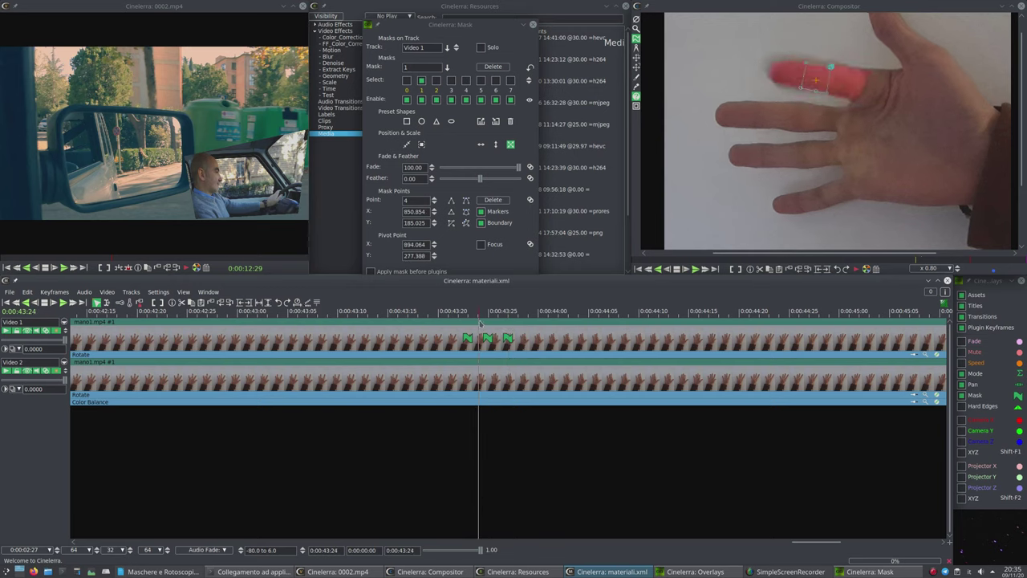
Return to the keyframe at 0:00:43:23, select mask 2 on the finger and examine its motion across the keyframes
{"action": "left_click", "coordinate": [469, 340]}
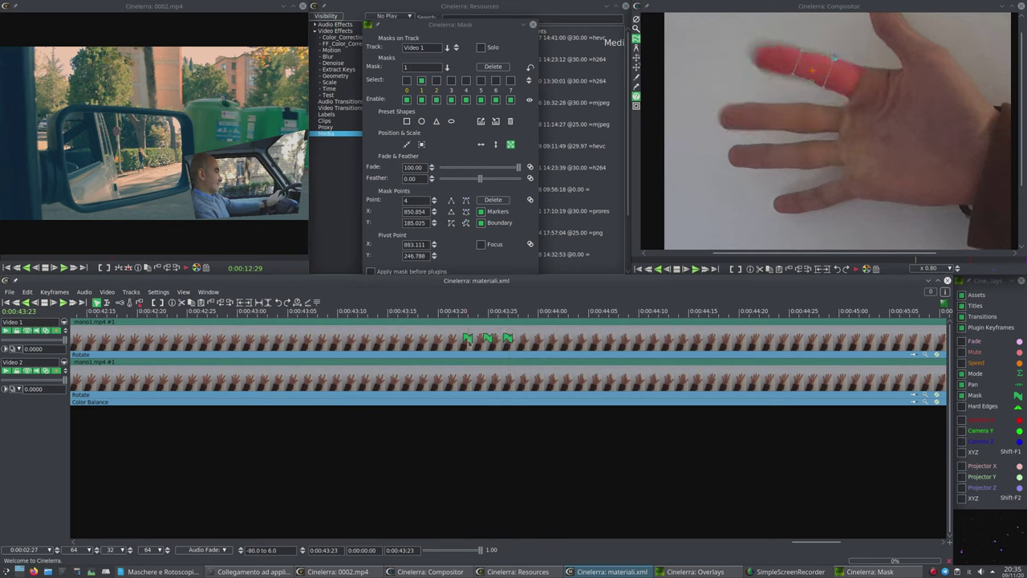
{"action": "left_click", "coordinate": [452, 99]}
{"action": "left_click", "coordinate": [436, 81]}
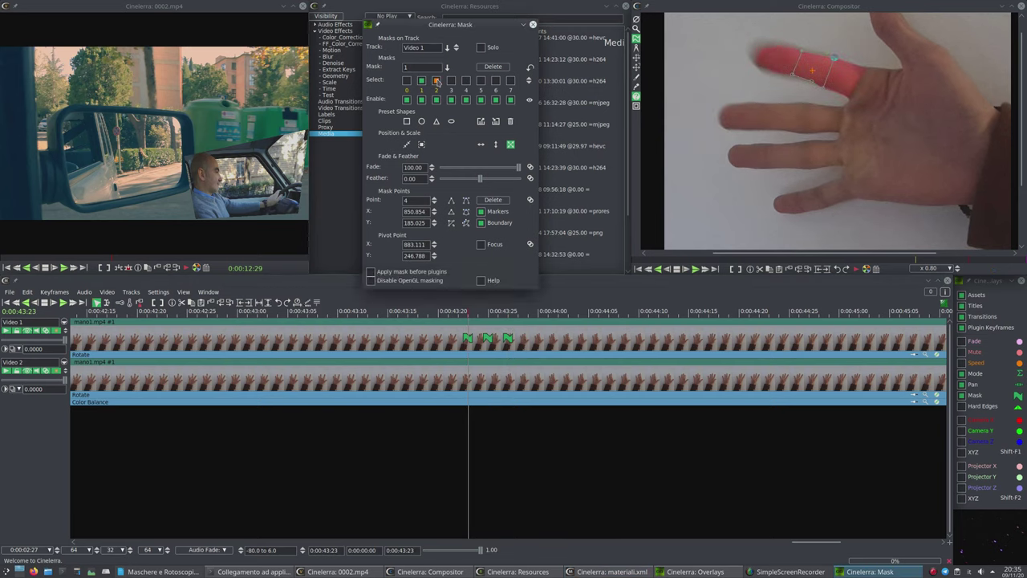
{"action": "left_click", "coordinate": [829, 70]}
{"action": "left_click", "coordinate": [483, 319]}
{"action": "left_click_drag", "start_coordinate": [468, 315], "coordinate": [499, 323]}
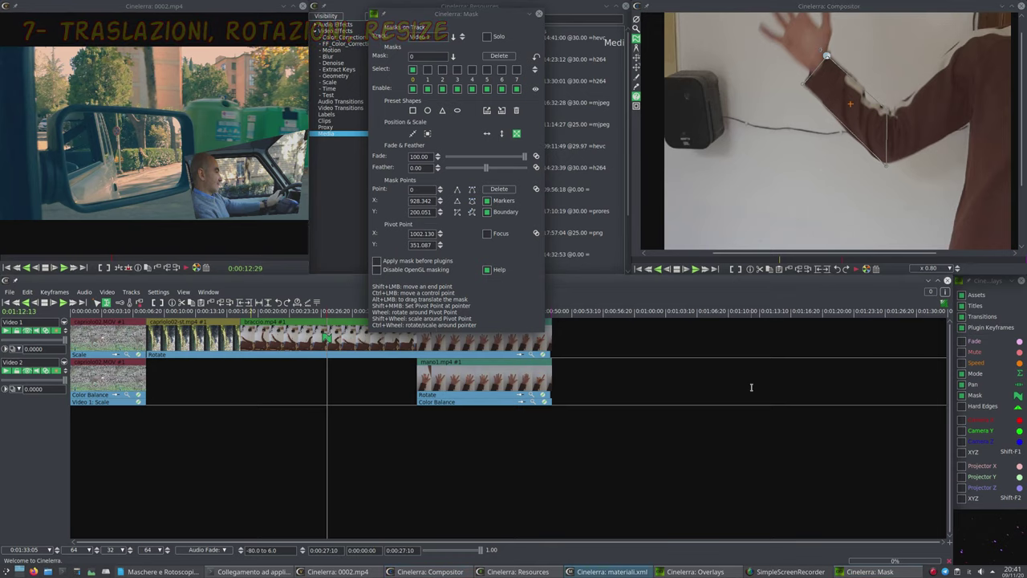
At 0:00:27:12 in braccio.mp4, translate the forearm mask downward and rotate it around its pivot to follow the arm
{"action": "left_click", "coordinate": [704, 293]}
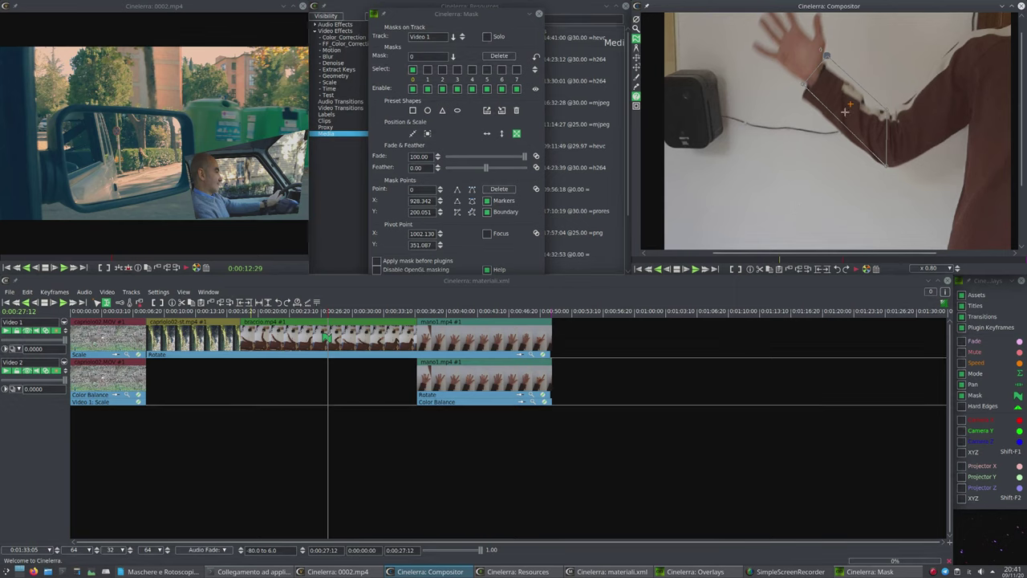
{"action": "left_click_drag", "start_coordinate": [850, 104], "coordinate": [849, 113]}
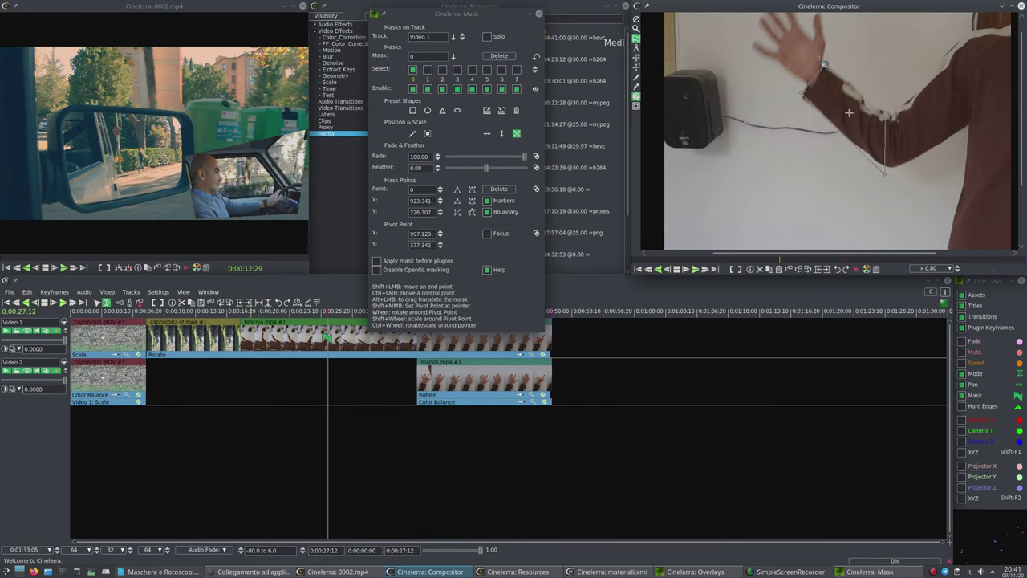
{"action": "scroll", "coordinate": [849, 112], "scroll_direction": "up", "scroll_amount": 4}
{"action": "scroll", "coordinate": [849, 112], "scroll_direction": "up", "scroll_amount": 2}
{"action": "scroll", "coordinate": [849, 113], "scroll_direction": "down", "scroll_amount": 2}
{"action": "scroll", "coordinate": [855, 112], "scroll_direction": "down", "scroll_amount": 1}
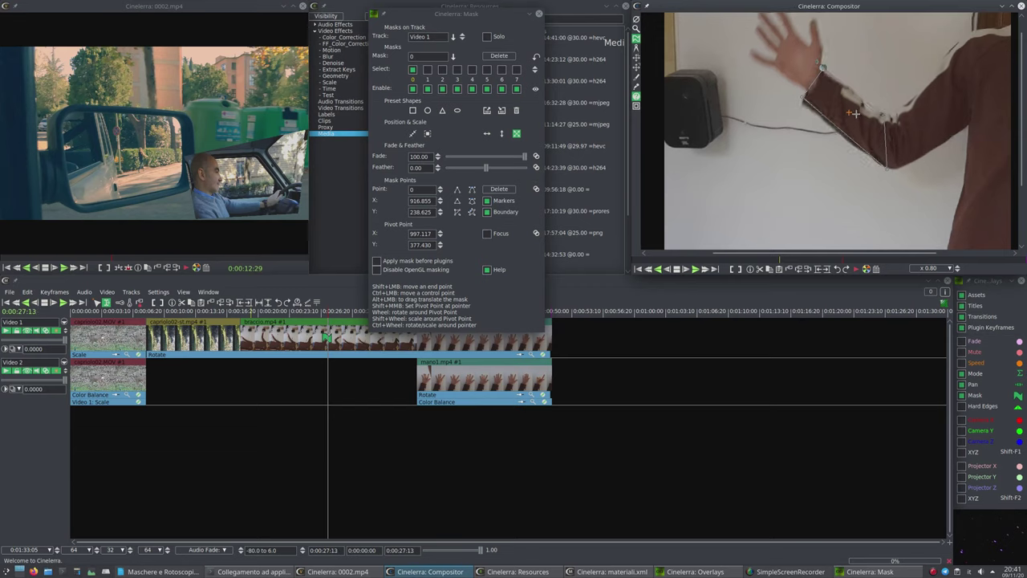
From 0:00:27:13, translate the forearm mask further down, advance through the following frames and rotate it to match the arm
{"action": "left_click_drag", "start_coordinate": [855, 113], "coordinate": [854, 149]}
{"action": "key", "text": "KP_1"}
{"action": "key", "text": "KP_1"}
{"action": "scroll", "coordinate": [853, 149], "scroll_direction": "up", "scroll_amount": 13}
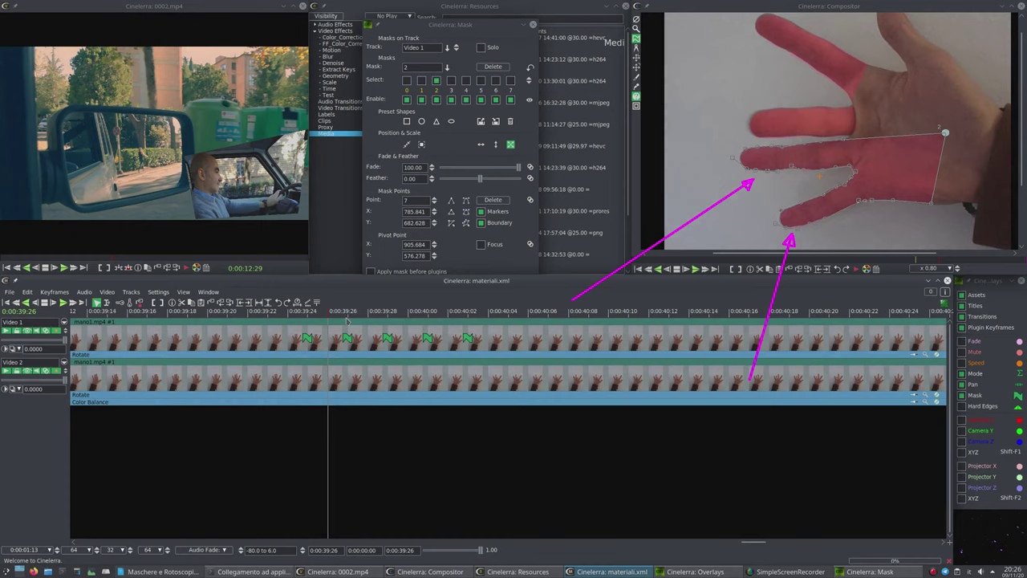
Scrub through the mano1.mp4 keyframes from 0:00:39:26 to check mask 2 on the lower two fingers
{"action": "left_click_drag", "start_coordinate": [347, 319], "coordinate": [490, 360]}
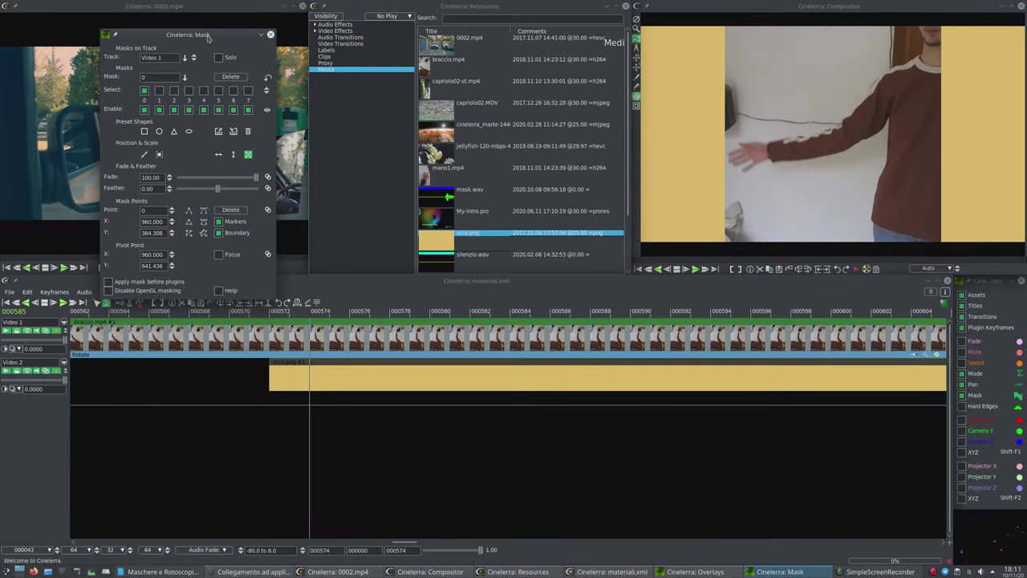
Add a preset triangle mask to Video 1 at frame 574, enable automatic keyframe generation and rotate the triangle slightly clockwise
{"action": "left_click_drag", "start_coordinate": [207, 38], "coordinate": [273, 28]}
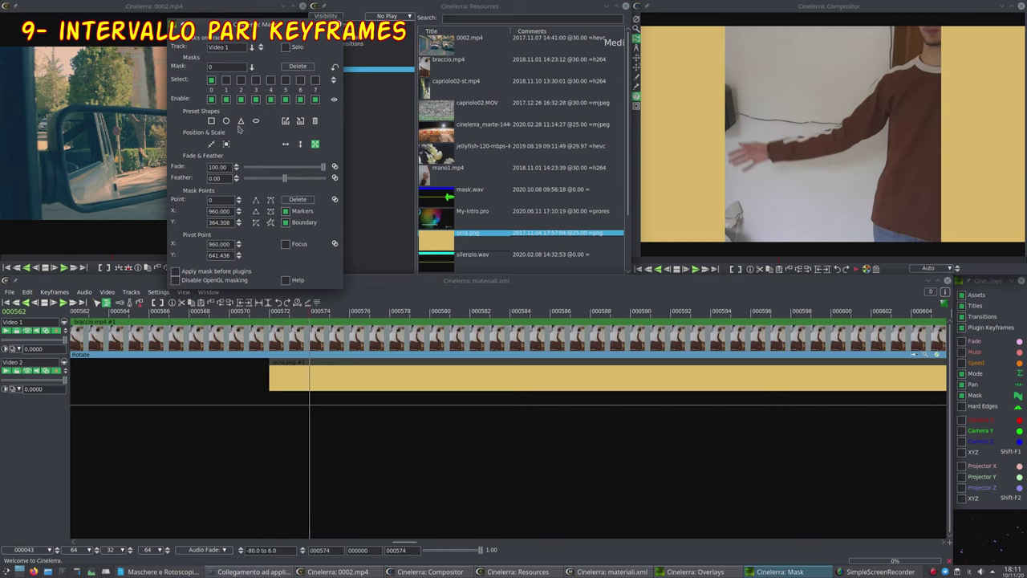
{"action": "left_click", "coordinate": [241, 121]}
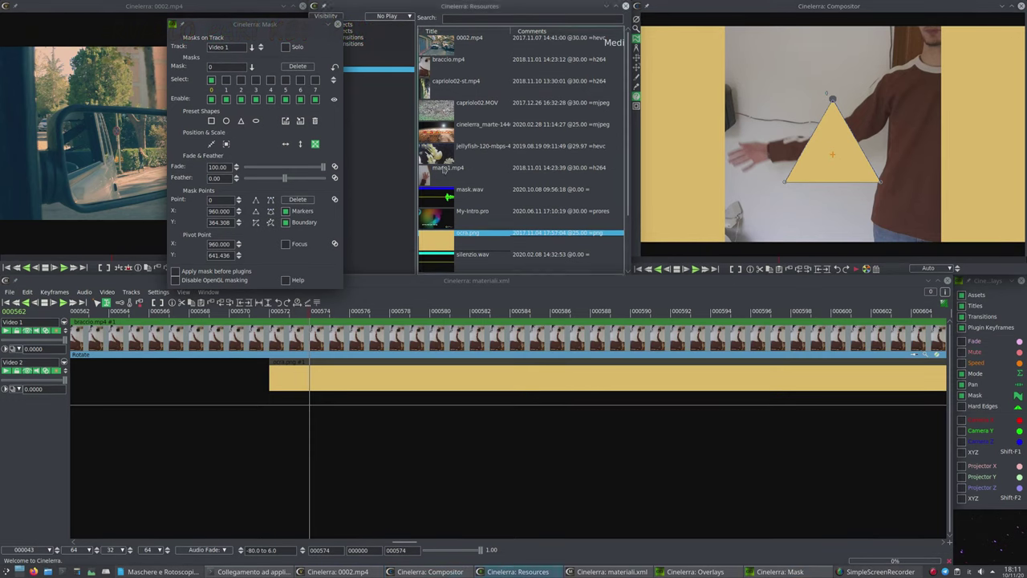
{"action": "left_click", "coordinate": [120, 303]}
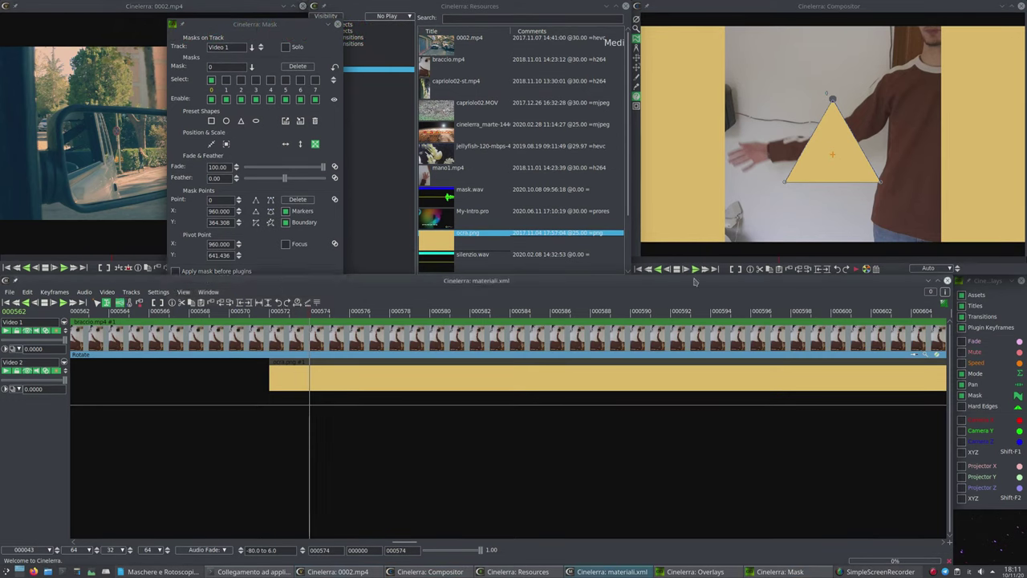
{"action": "scroll", "coordinate": [843, 172], "scroll_direction": "up", "scroll_amount": 3}
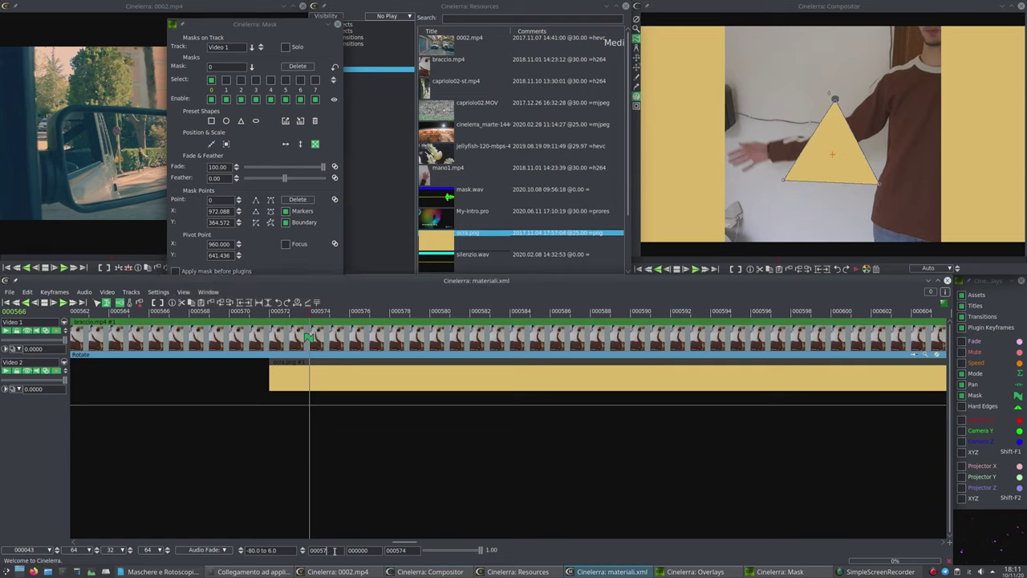
Scale the triangle mask down at frame 576 and translate it up and to the left at frame 584
{"action": "type", "text": "6"}
{"action": "key", "text": "Return"}
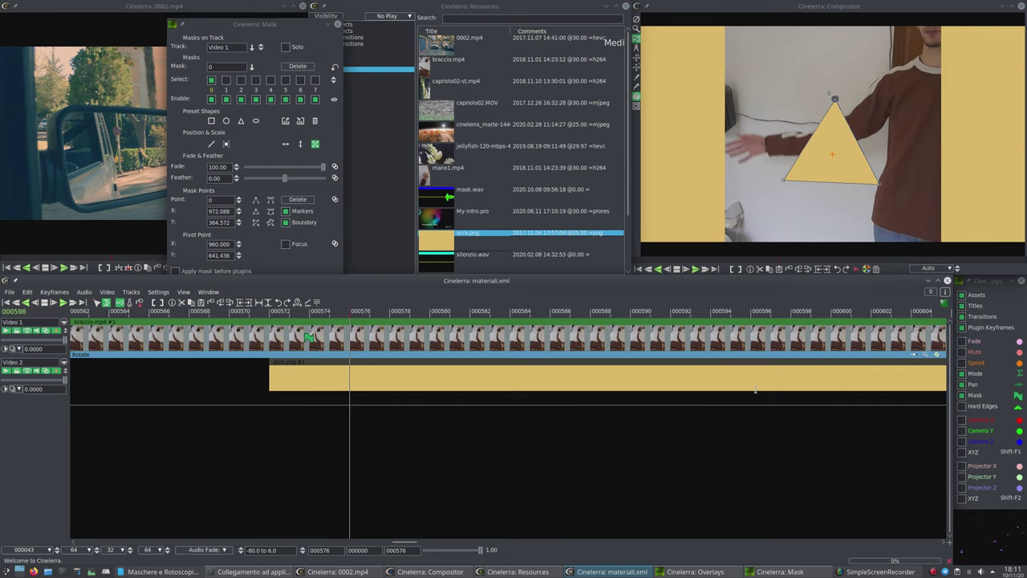
{"action": "scroll", "coordinate": [831, 145], "scroll_direction": "down", "scroll_amount": 15}
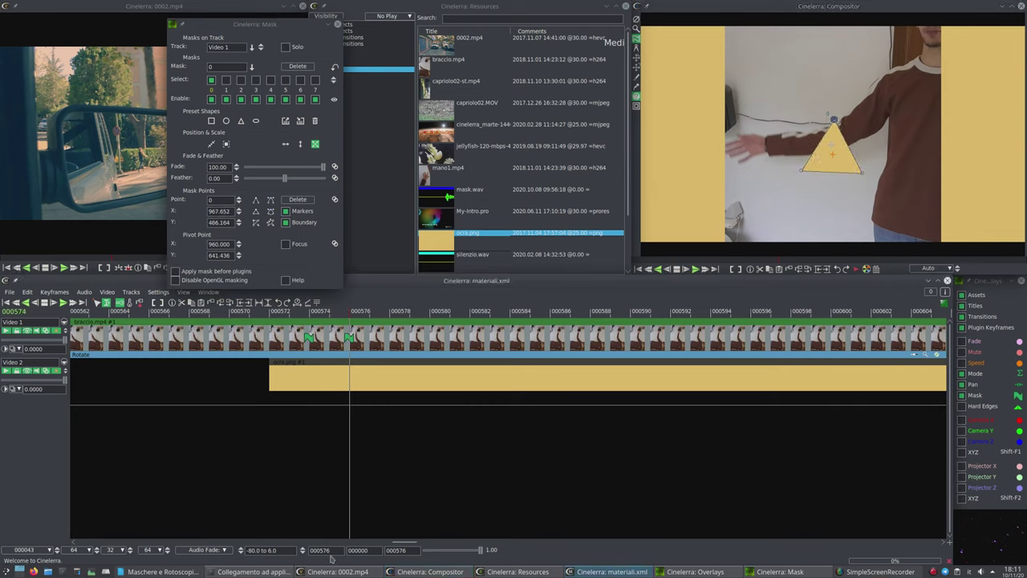
{"action": "left_click", "coordinate": [330, 551]}
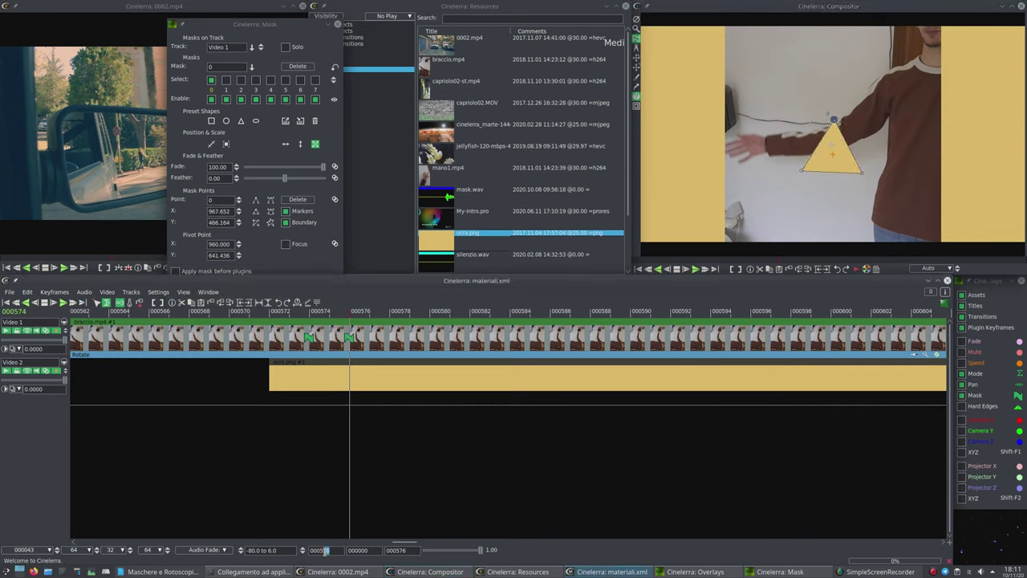
{"action": "key", "text": "Return"}
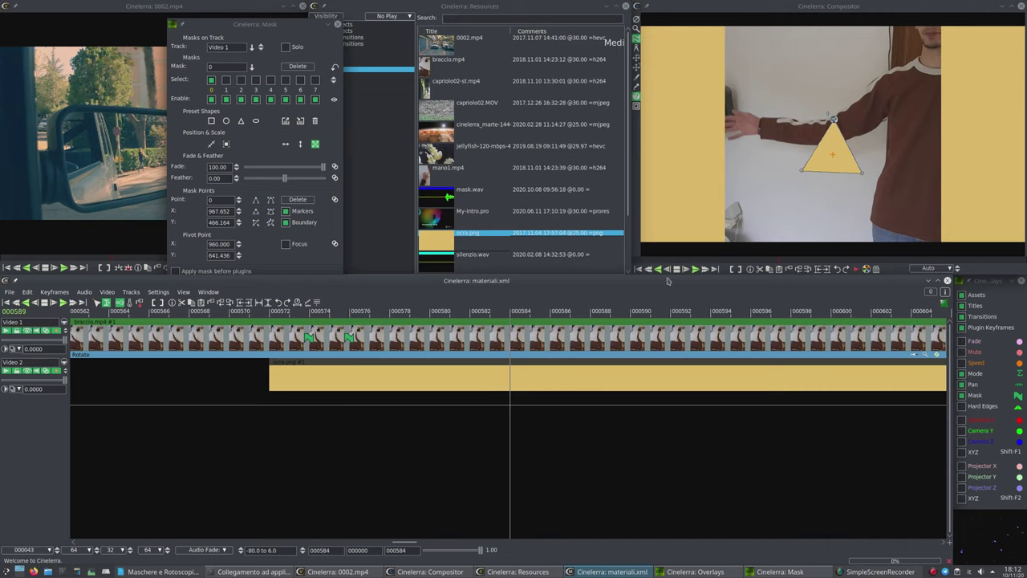
{"action": "left_click_drag", "start_coordinate": [832, 150], "coordinate": [774, 83]}
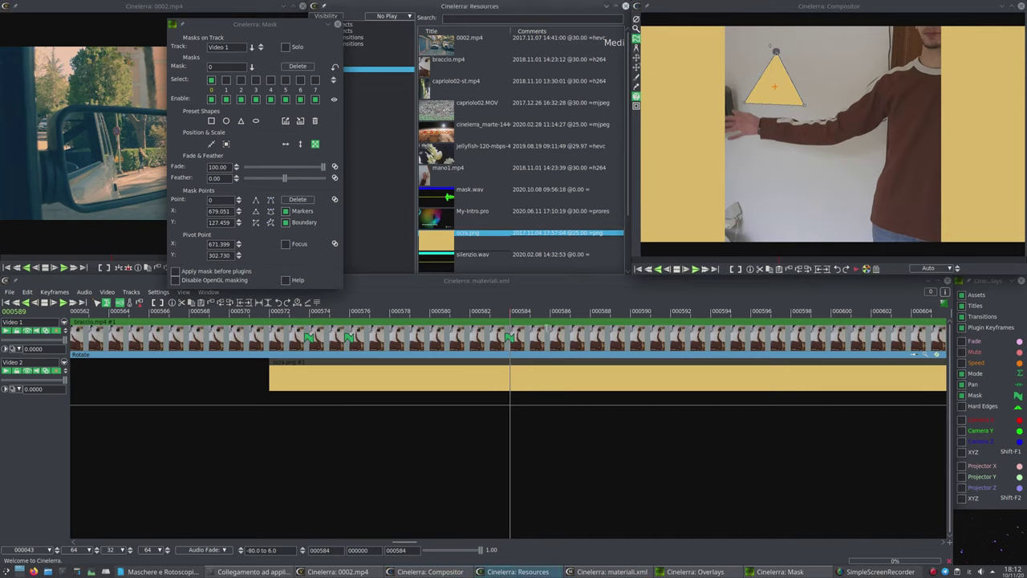
Rotate the triangle mask clockwise at frame 586 and translate it downward at frame 588
{"action": "left_click", "coordinate": [329, 550]}
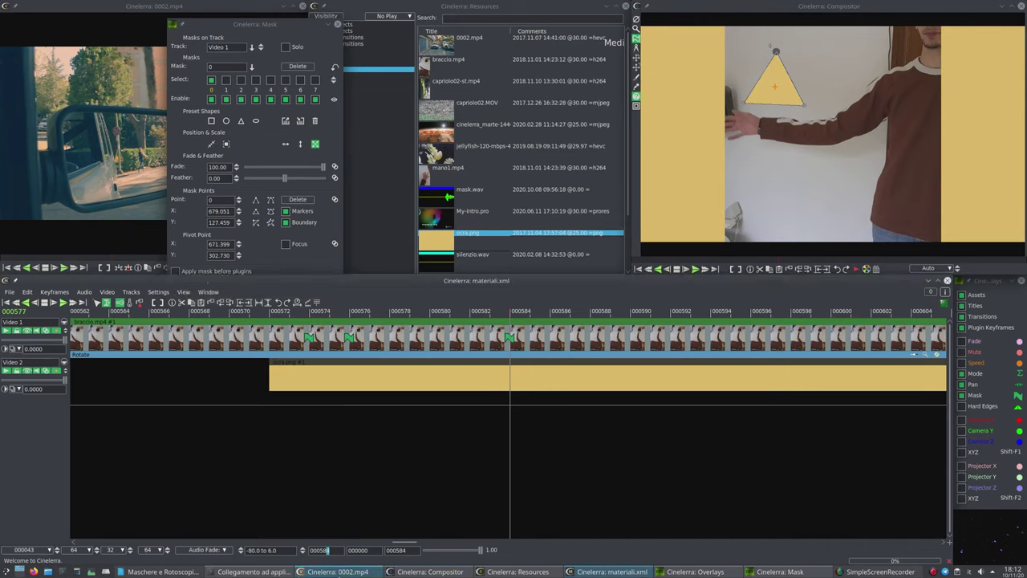
{"action": "key", "text": "Return"}
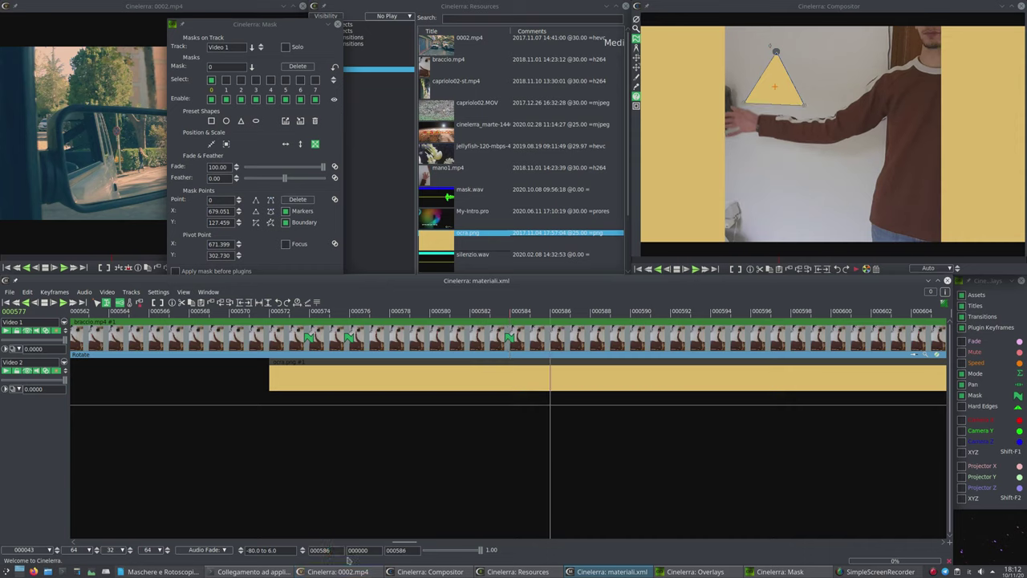
{"action": "scroll", "coordinate": [787, 94], "scroll_direction": "down", "scroll_amount": 5}
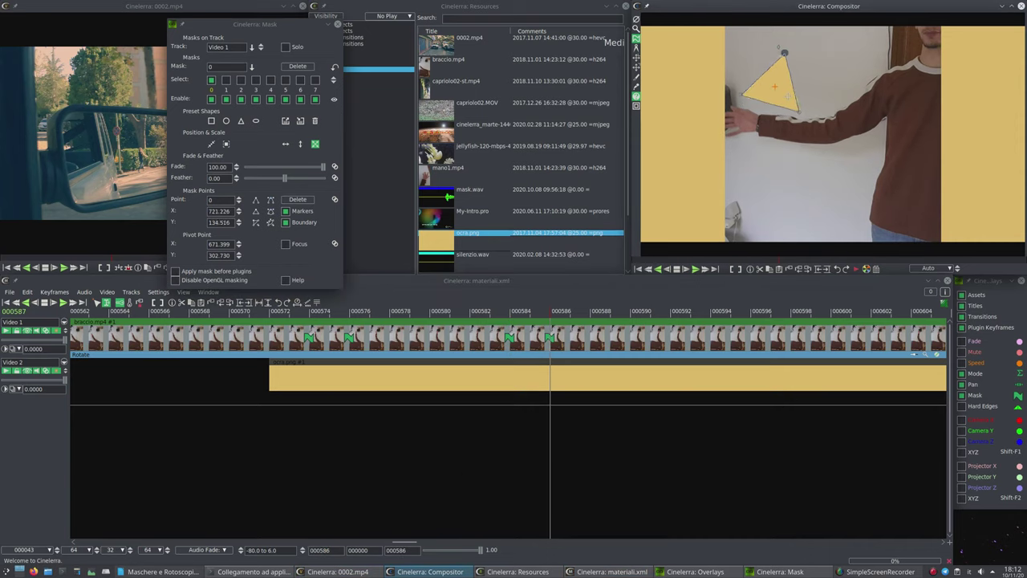
{"action": "left_click_drag", "start_coordinate": [790, 55], "coordinate": [795, 58]}
{"action": "left_click", "coordinate": [325, 549]}
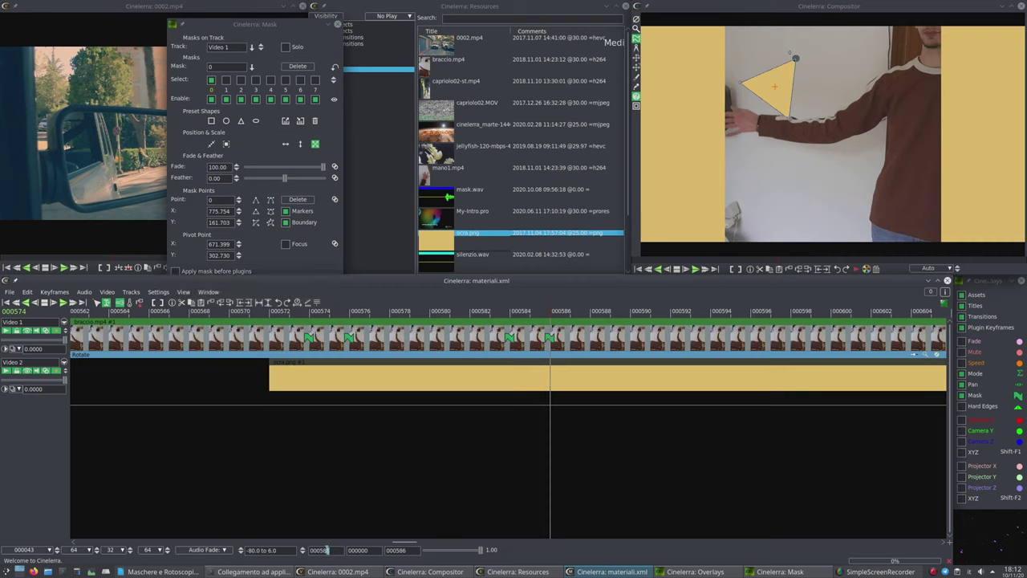
{"action": "type", "text": "8"}
{"action": "key", "text": "Return"}
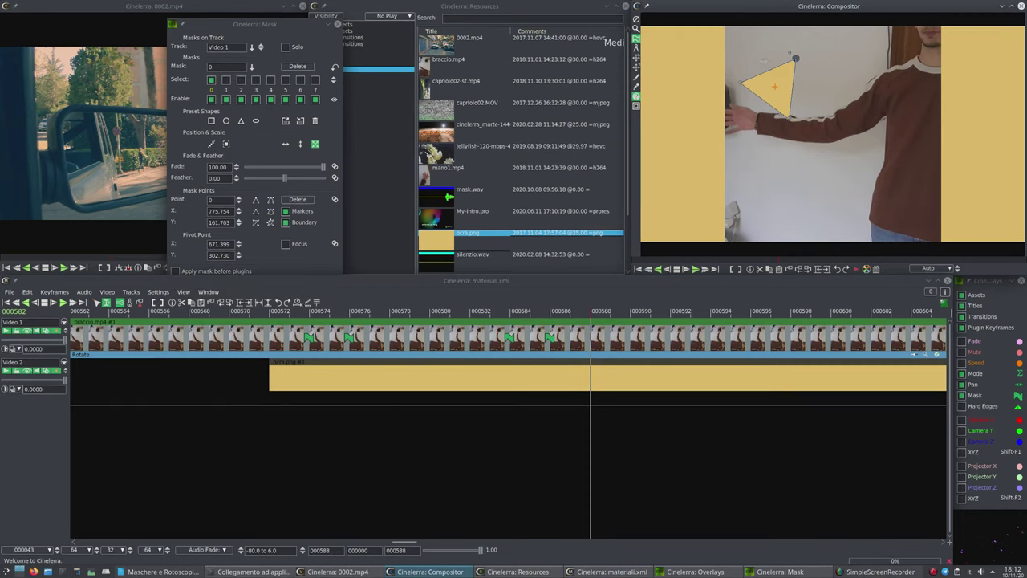
{"action": "left_click_drag", "start_coordinate": [774, 86], "coordinate": [796, 159]}
Go to frame 596 and scale the triangle mask up
{"action": "left_click", "coordinate": [330, 551]}
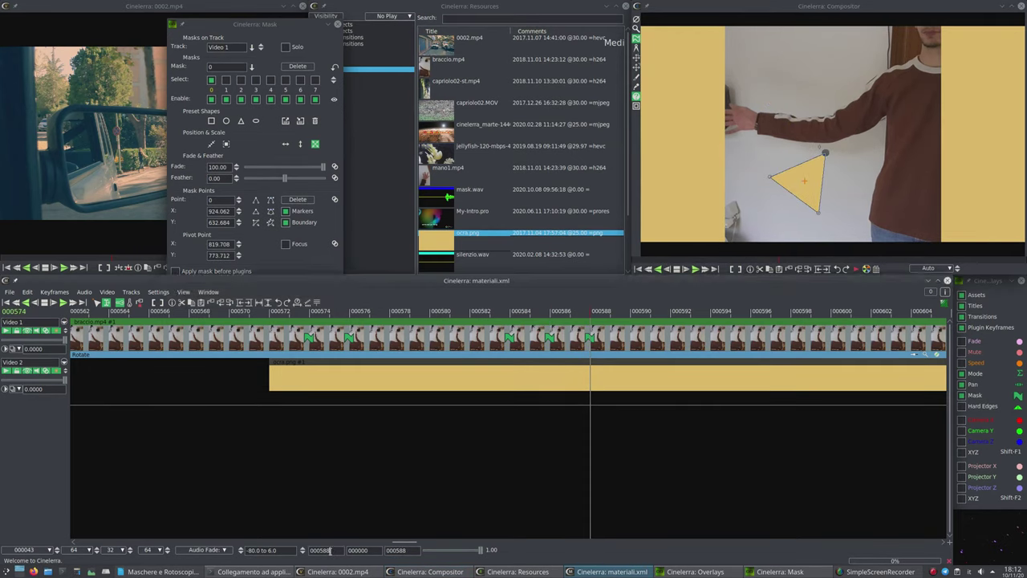
{"action": "key", "text": "Return"}
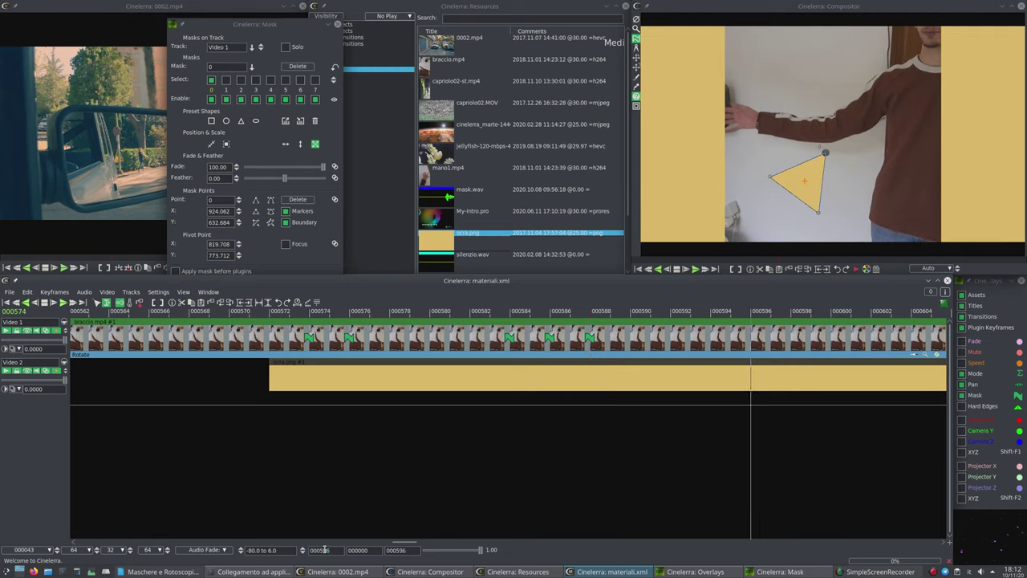
{"action": "scroll", "coordinate": [817, 182], "scroll_direction": "up", "scroll_amount": 7}
{"action": "scroll", "coordinate": [817, 181], "scroll_direction": "up", "scroll_amount": 19}
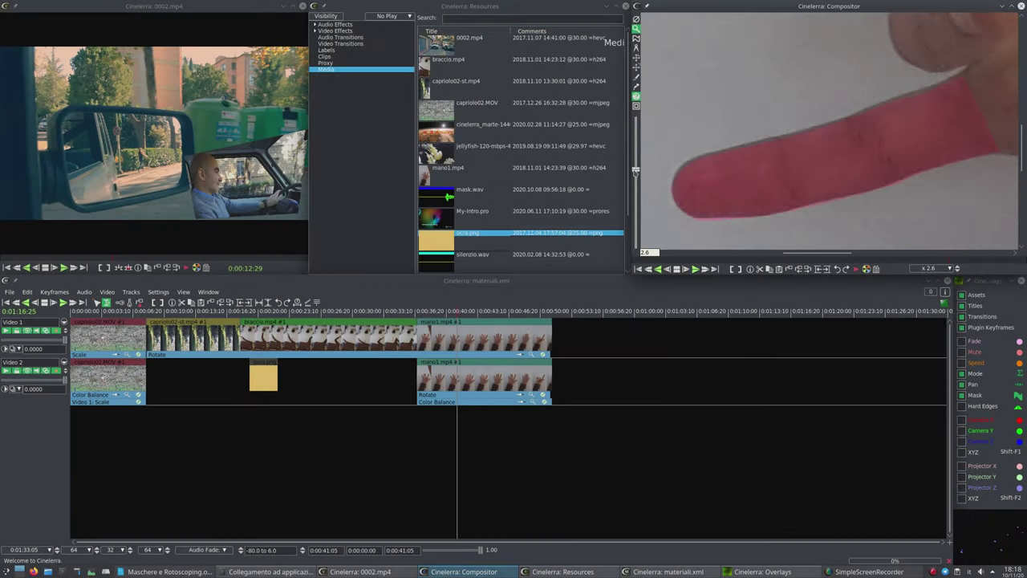
Move point 2 of mask 0 slightly inside the finger's lower edge in the mano1.mp4 clip
{"action": "left_click_drag", "start_coordinate": [635, 171], "coordinate": [636, 160]}
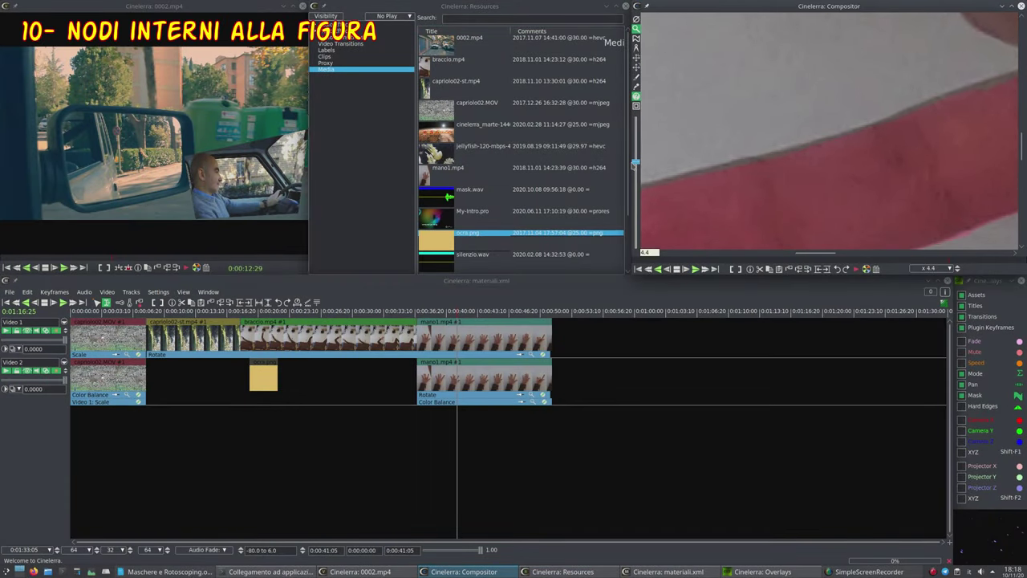
{"action": "left_click", "coordinate": [636, 38]}
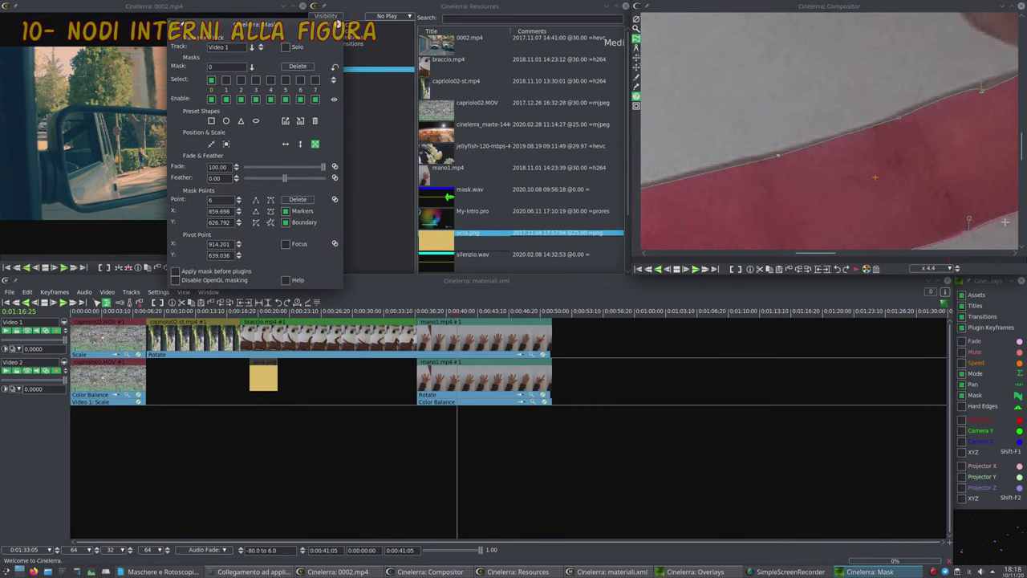
{"action": "left_click", "coordinate": [966, 234]}
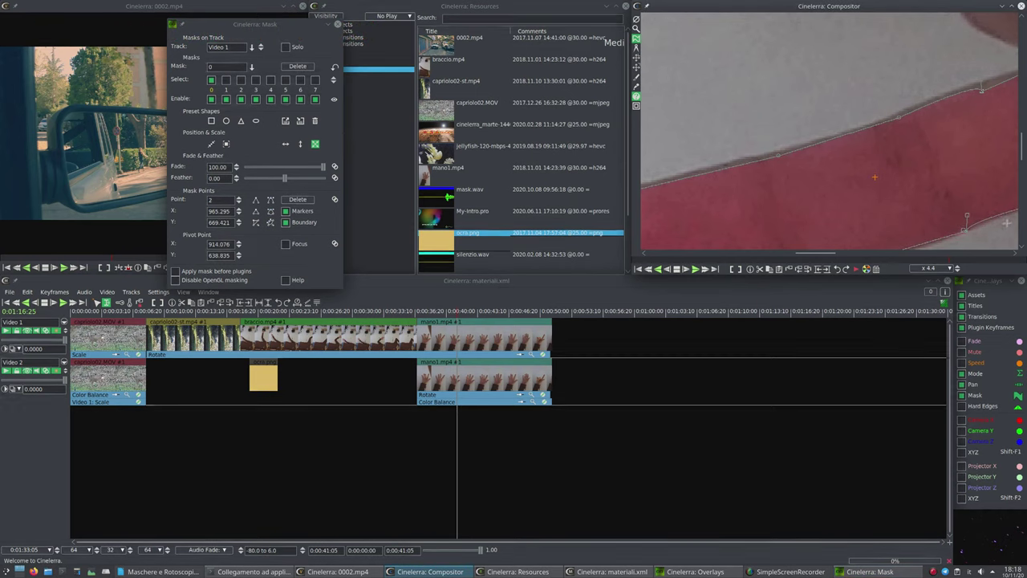
{"action": "left_click", "coordinate": [199, 187]}
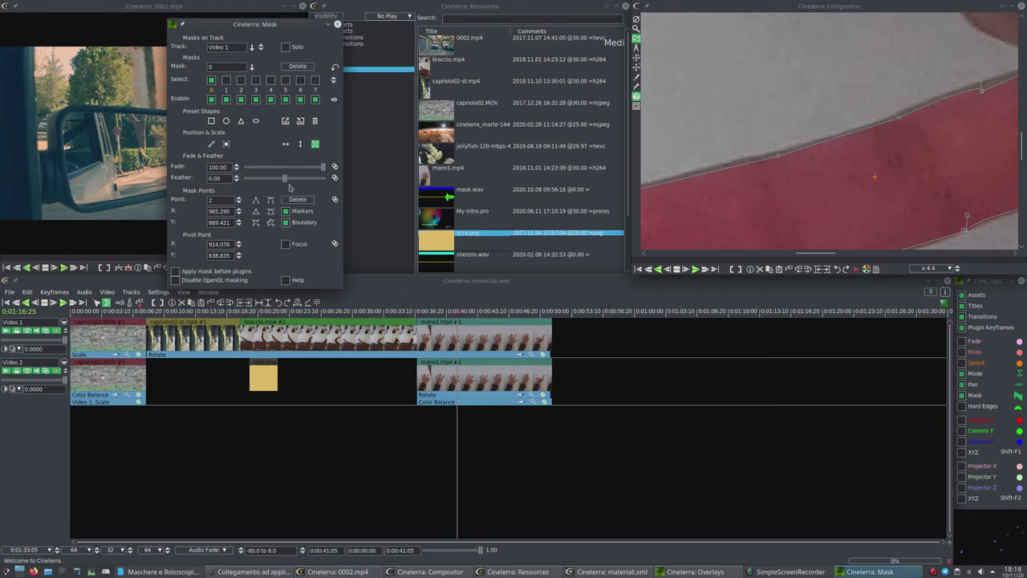
{"action": "mouse_move", "coordinate": [286, 183]}
{"action": "left_mouse_down"}
{"action": "mouse_move", "coordinate": [296, 183]}
{"action": "mouse_move", "coordinate": [271, 176]}
{"action": "mouse_move", "coordinate": [284, 176]}
{"action": "left_mouse_up"}
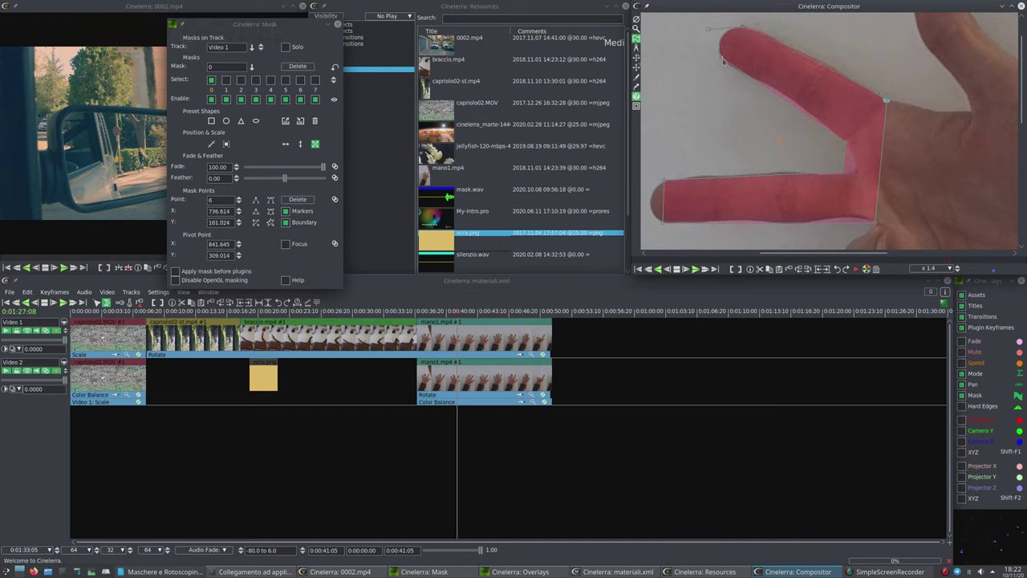
Adjust mask 0 in mano1.mp4 along the upper finger, in the gap between the two fingers and at the lower fingertip
{"action": "left_click_drag", "start_coordinate": [723, 60], "coordinate": [795, 97]}
{"action": "left_click_drag", "start_coordinate": [847, 144], "coordinate": [856, 159]}
{"action": "left_click_drag", "start_coordinate": [664, 183], "coordinate": [632, 198]}
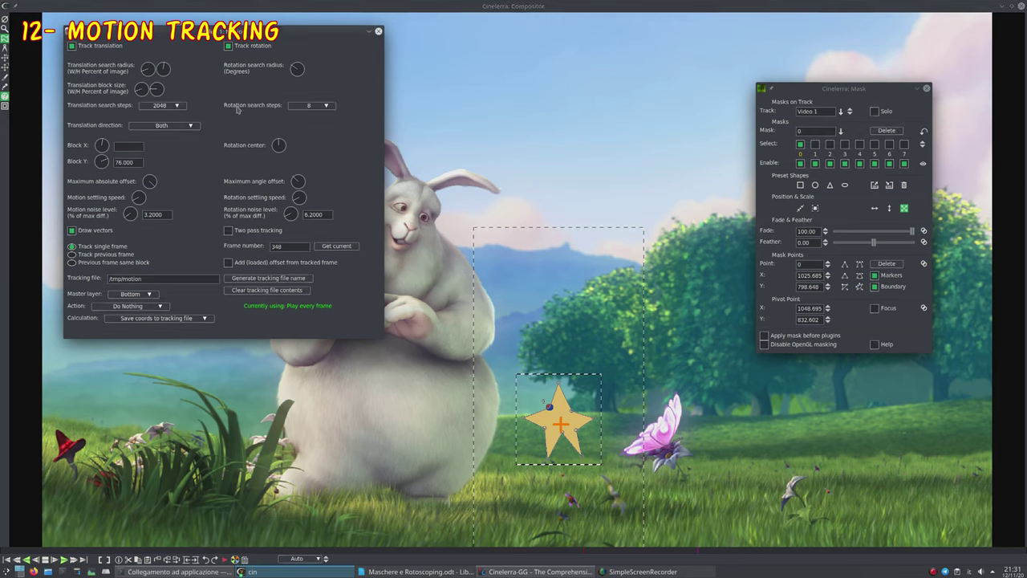
Review the Action and Calculation options in the Motion effect settings for Video 1
{"action": "left_click", "coordinate": [160, 307]}
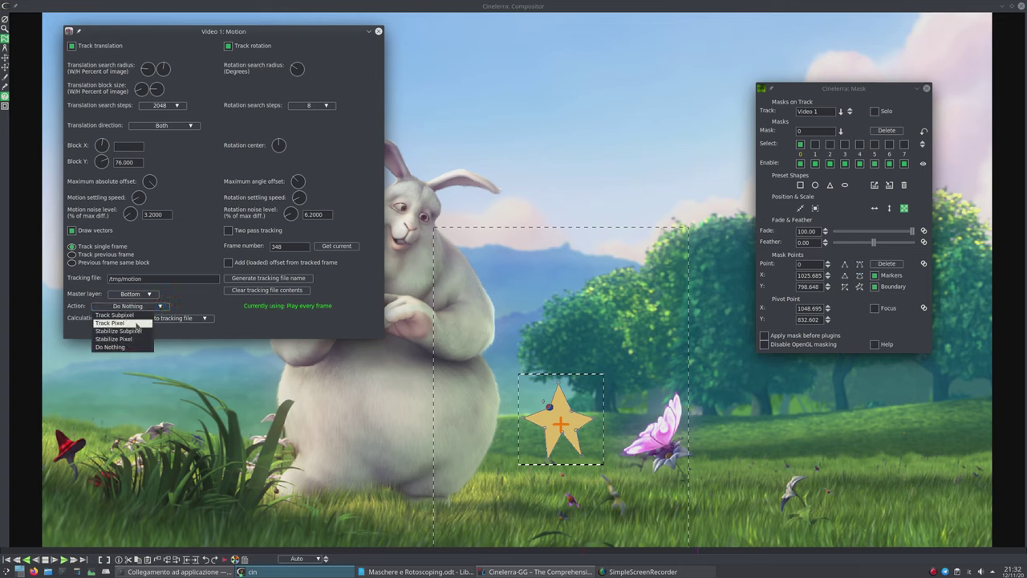
{"action": "left_click", "coordinate": [196, 319]}
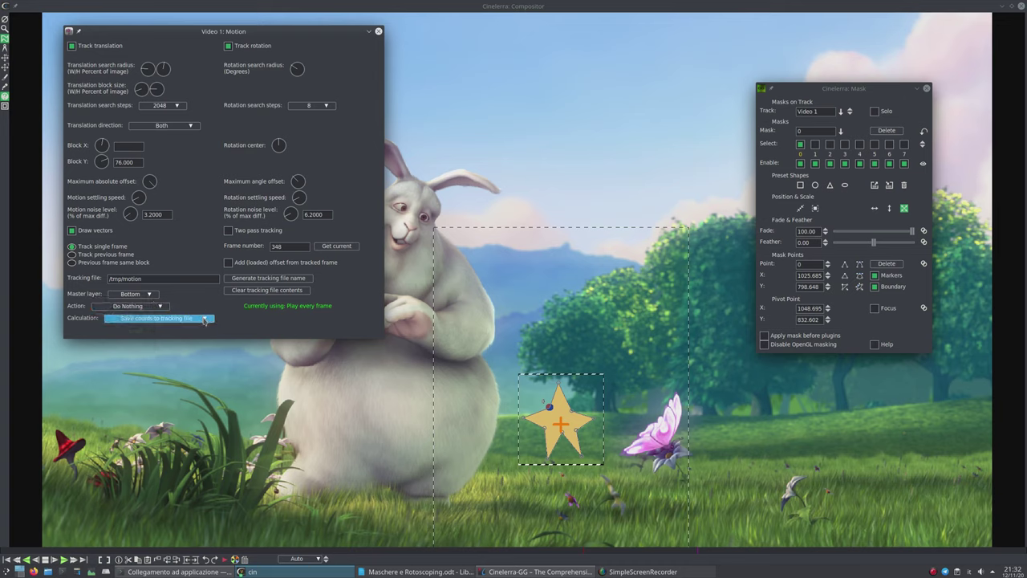
{"action": "left_click", "coordinate": [198, 319]}
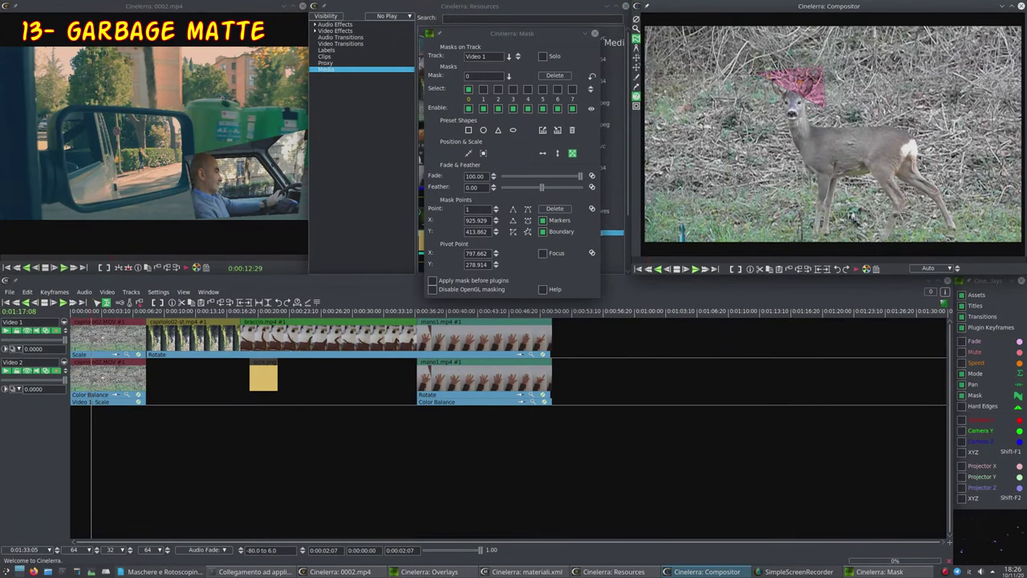
Enclose the deer in capriolo02.MOV with a loose polygonal mask as a garbage matte and set its fade to 0
{"action": "left_click", "coordinate": [925, 120]}
{"action": "left_click", "coordinate": [974, 235]}
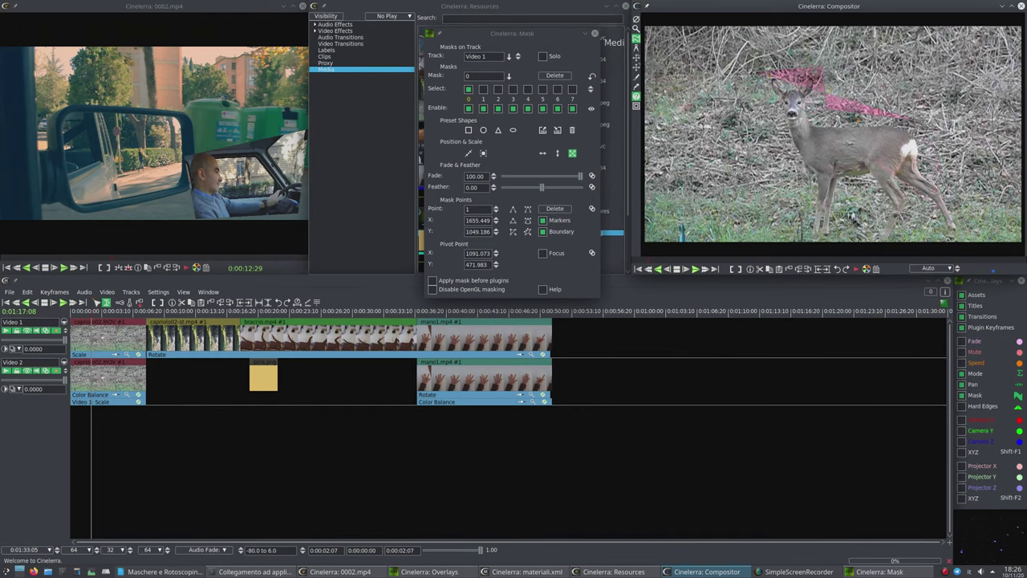
{"action": "left_click", "coordinate": [800, 239]}
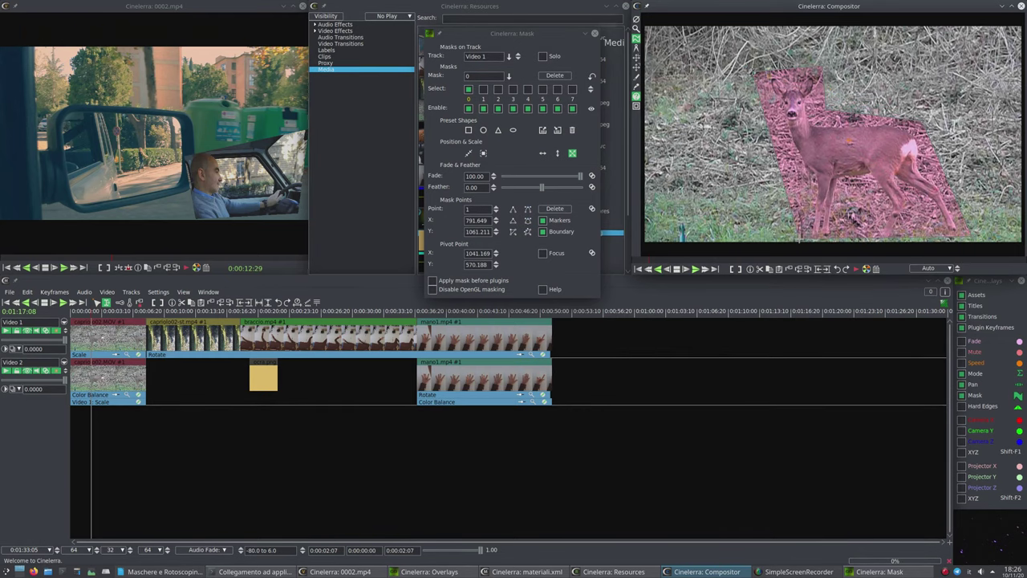
{"action": "left_click", "coordinate": [504, 146]}
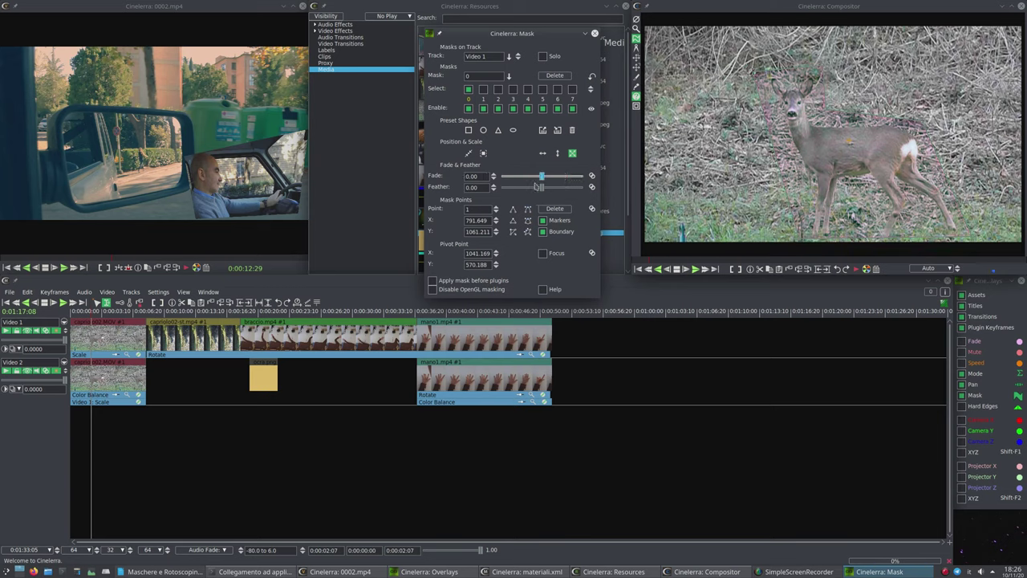
{"action": "left_click", "coordinate": [678, 56]}
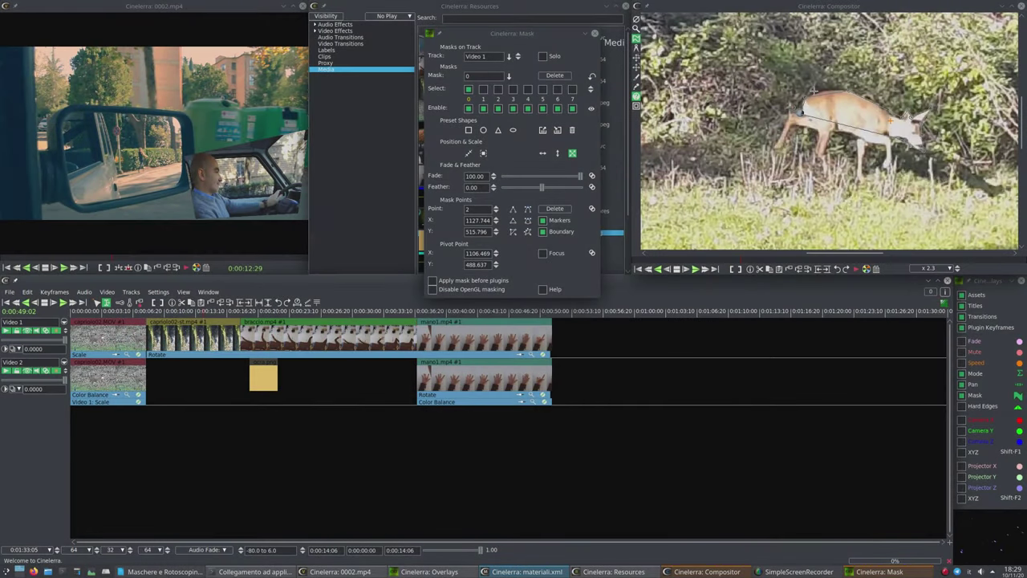
Inspect mask points 11, 10 and 9 along the deer's back and neck in capriolo02-st.mp4
{"action": "left_click", "coordinate": [806, 100]}
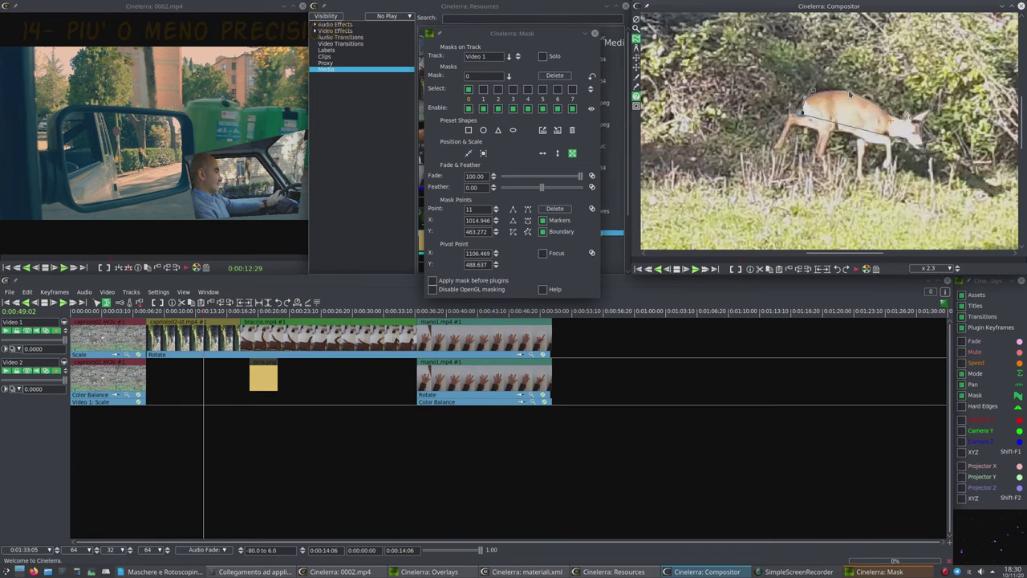
{"action": "left_click", "coordinate": [850, 94]}
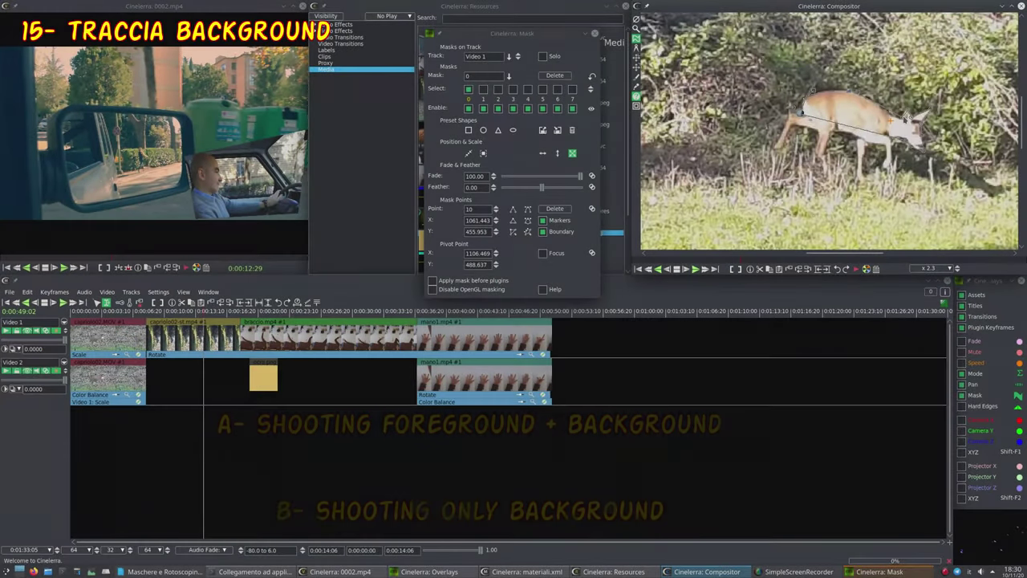
{"action": "left_click", "coordinate": [899, 119]}
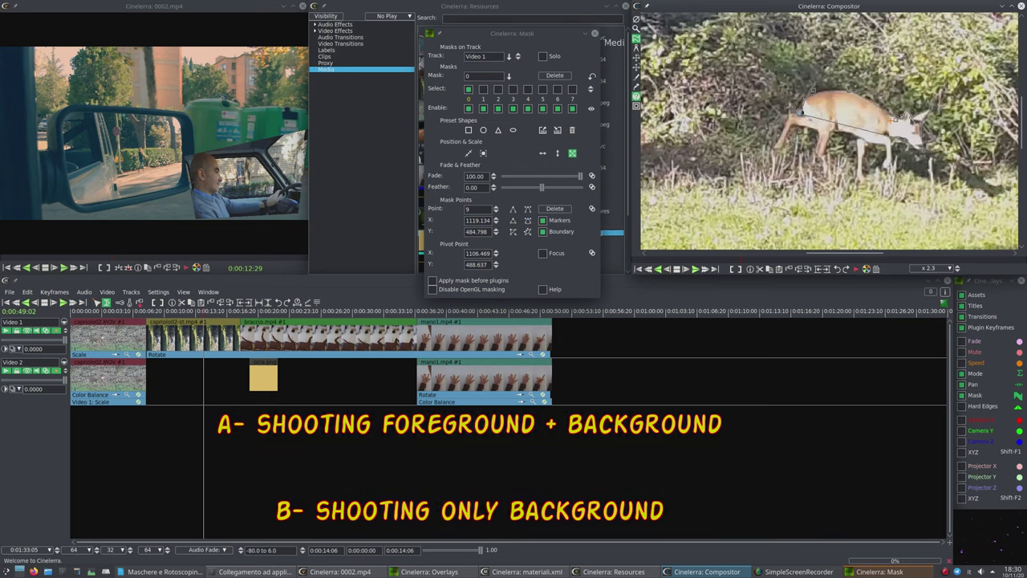
{"action": "left_click", "coordinate": [910, 119]}
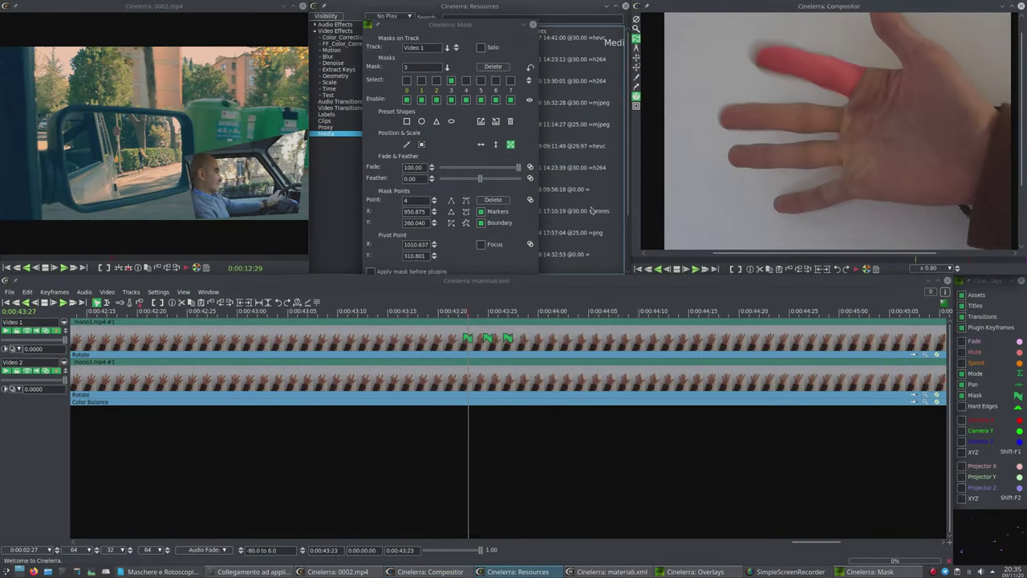
Select mask 0 on Video 1 and scrub mano1.mp4 between 0:00:43:23 and 0:00:43:27 to check the coloured finger masks
{"action": "left_click", "coordinate": [469, 325]}
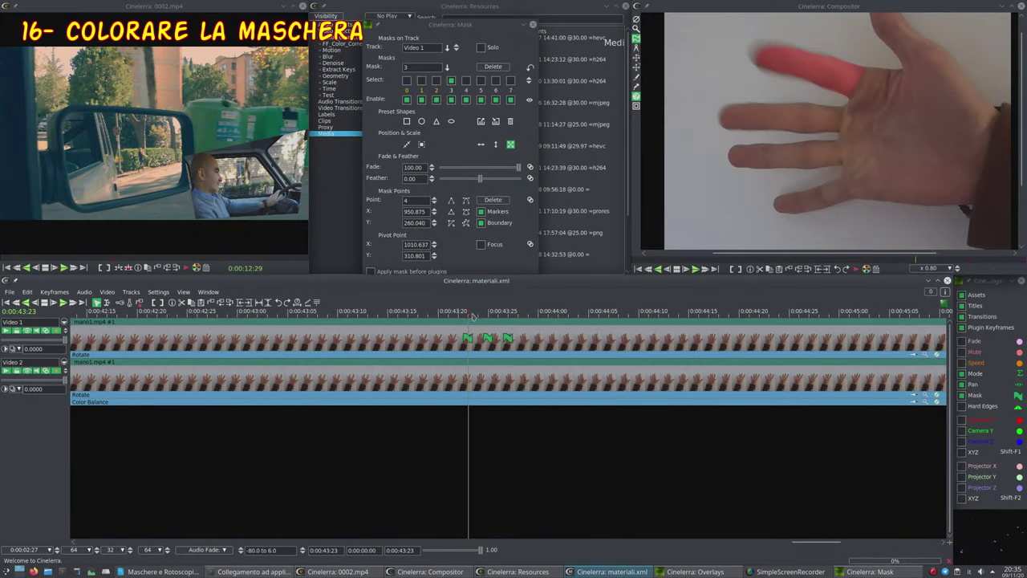
{"action": "left_click_drag", "start_coordinate": [472, 316], "coordinate": [511, 324]}
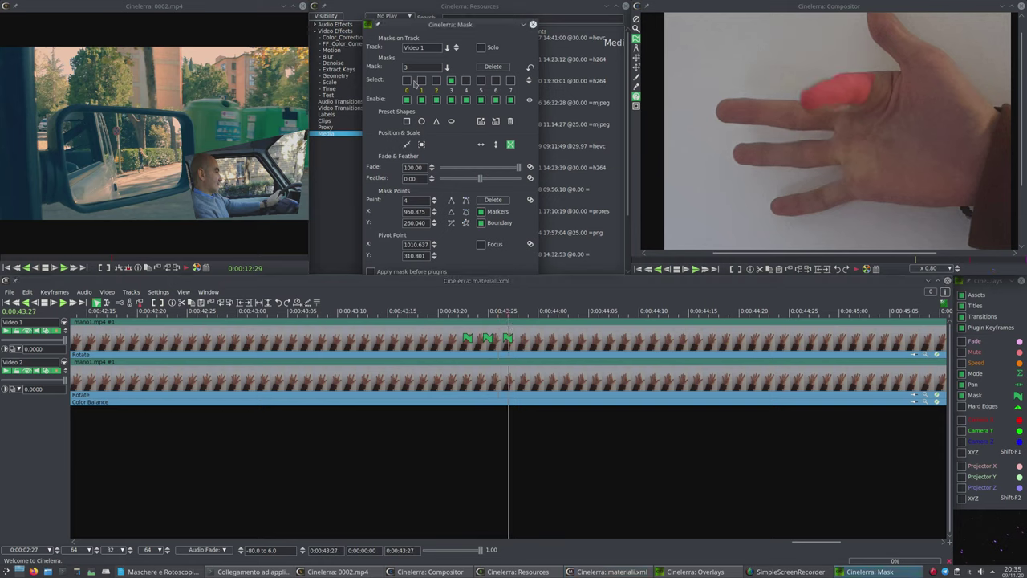
{"action": "left_click", "coordinate": [406, 81]}
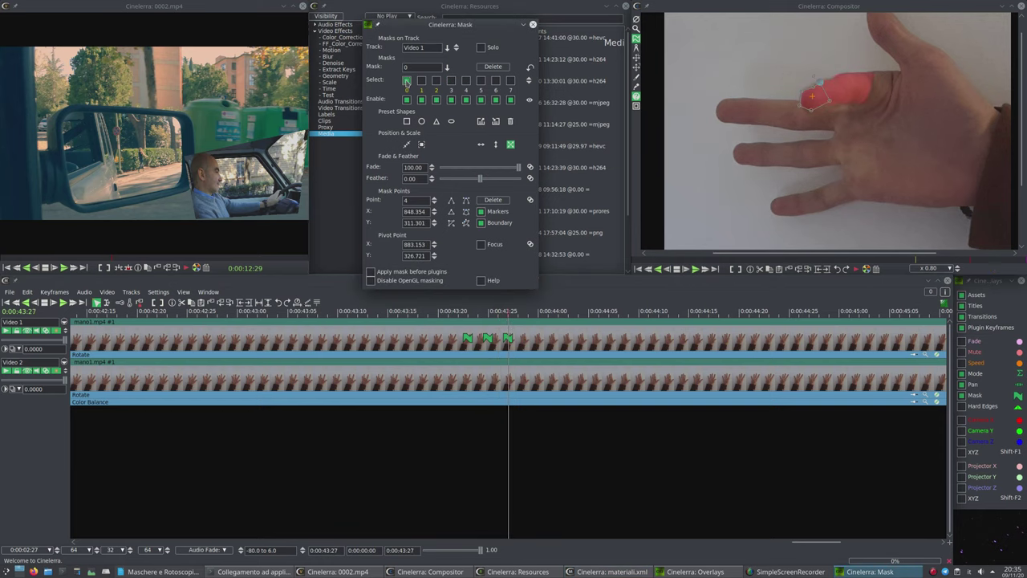
{"action": "left_click", "coordinate": [468, 341]}
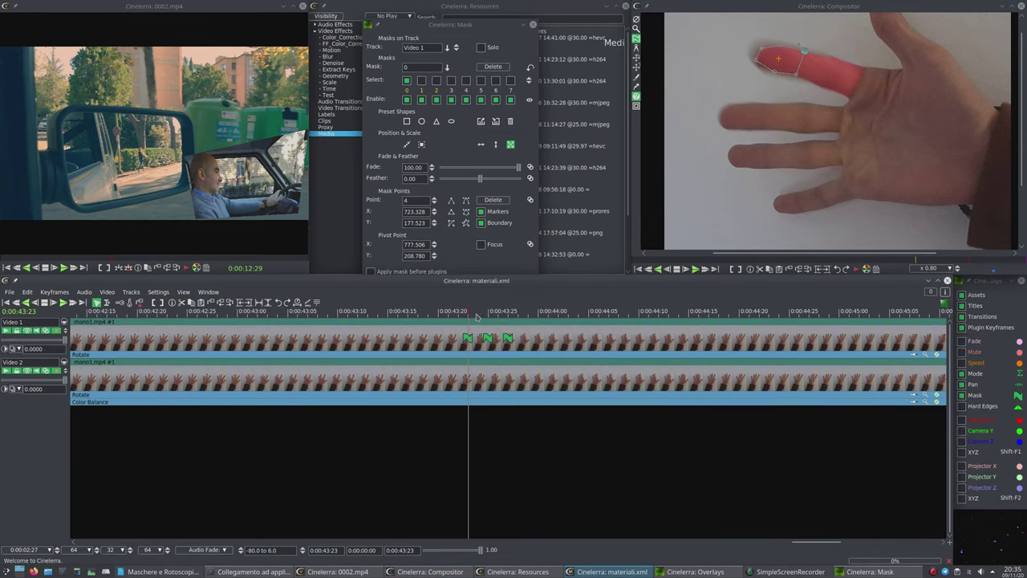
{"action": "key", "text": "Right"}
{"action": "key", "text": "Right"}
{"action": "key", "text": "Right"}
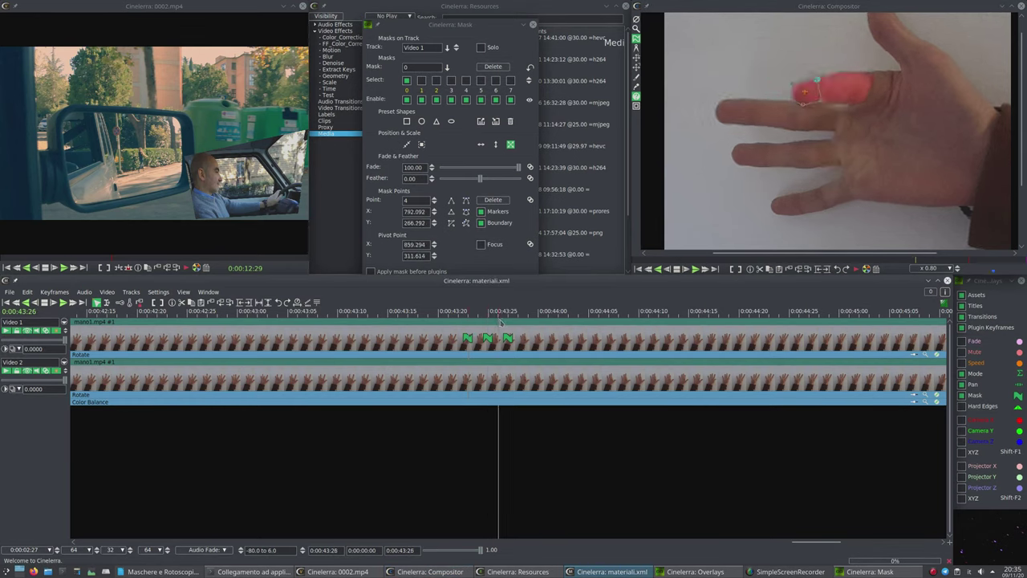
Compare mask 0 at 0:00:43:27 and 0:00:43:22 in mano1.mp4, and select mask 1 to examine the finger's middle segment
{"action": "key", "text": "Right"}
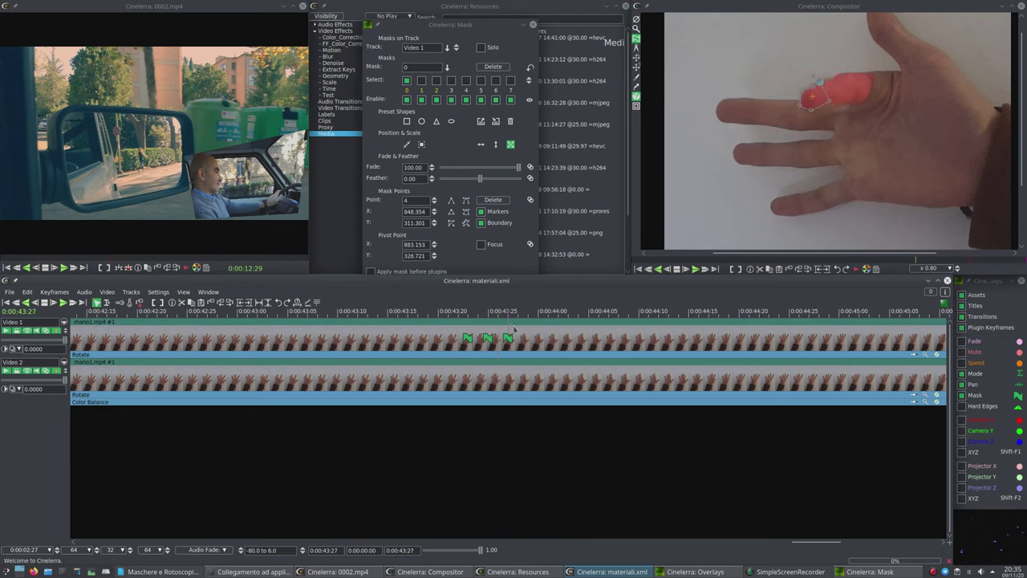
{"action": "left_click", "coordinate": [449, 171]}
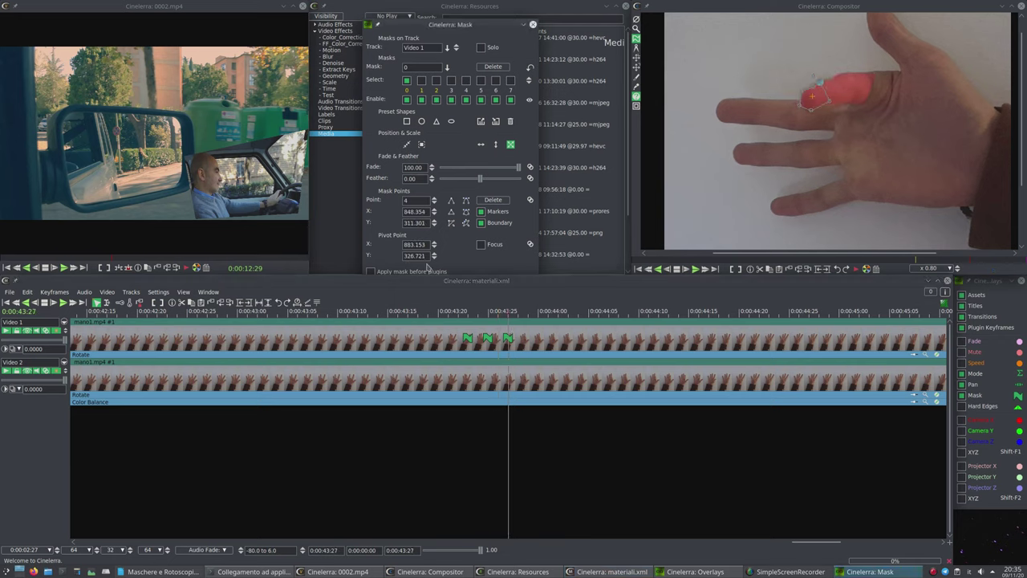
{"action": "left_click", "coordinate": [469, 341]}
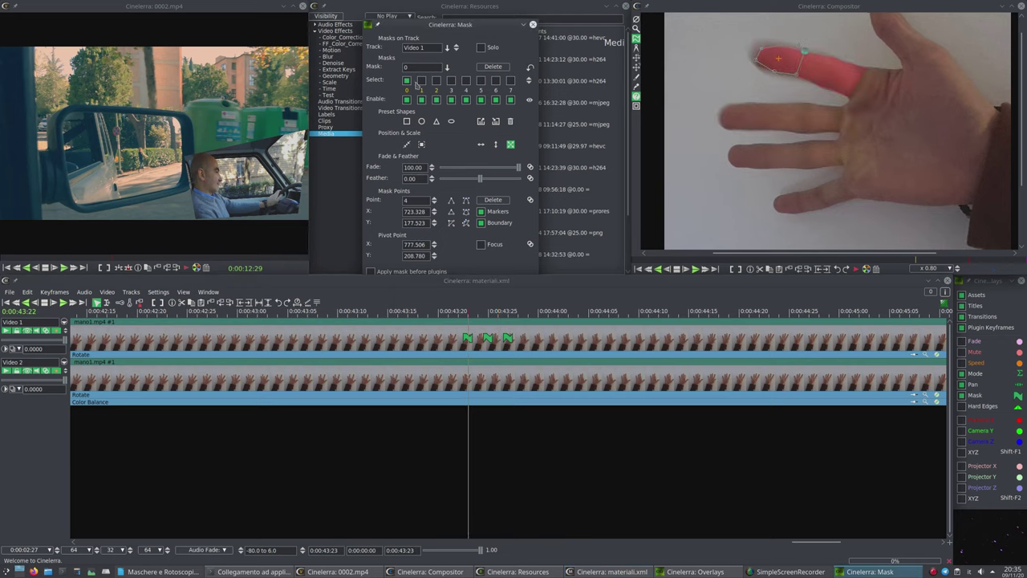
{"action": "left_click", "coordinate": [421, 80]}
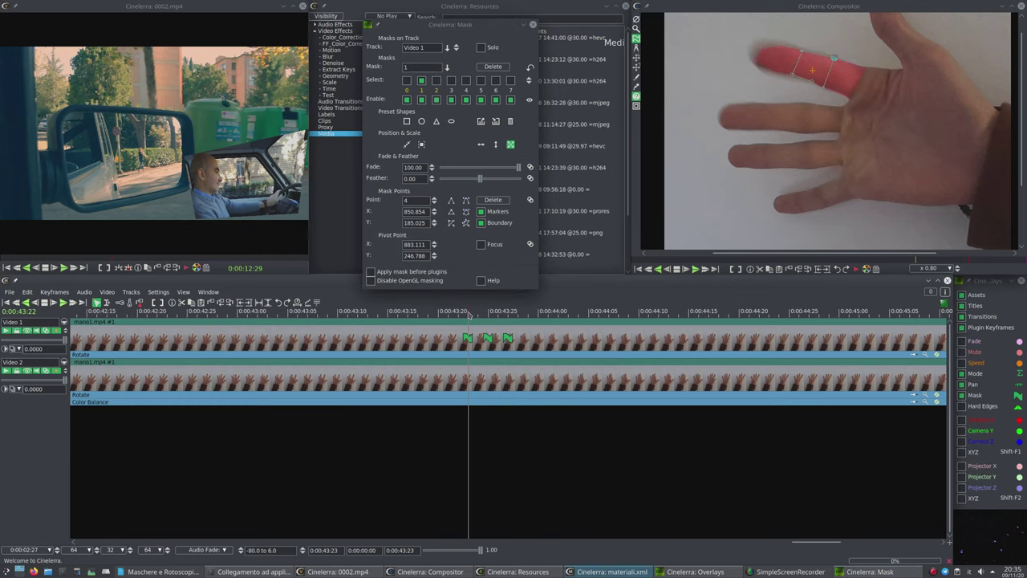
{"action": "mouse_move", "coordinate": [469, 315]}
{"action": "left_mouse_down"}
{"action": "mouse_move", "coordinate": [511, 328]}
{"action": "mouse_move", "coordinate": [476, 321]}
{"action": "left_mouse_up"}
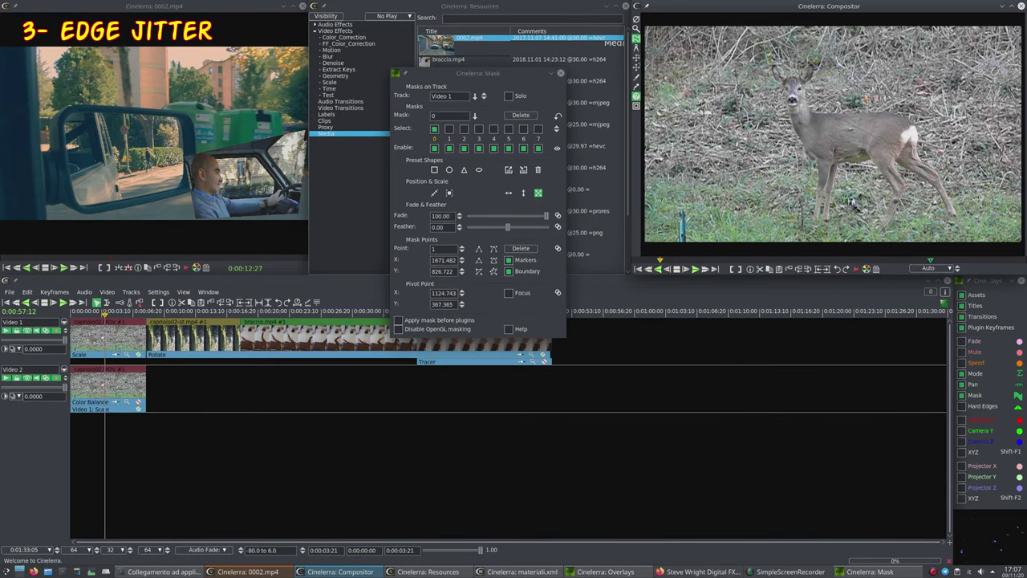
Enclose the deer in capriolo02.MOV with a loose polygonal mask and enable the Color Balance effect on Video 2
{"action": "left_click", "coordinate": [941, 231]}
{"action": "left_click", "coordinate": [794, 234]}
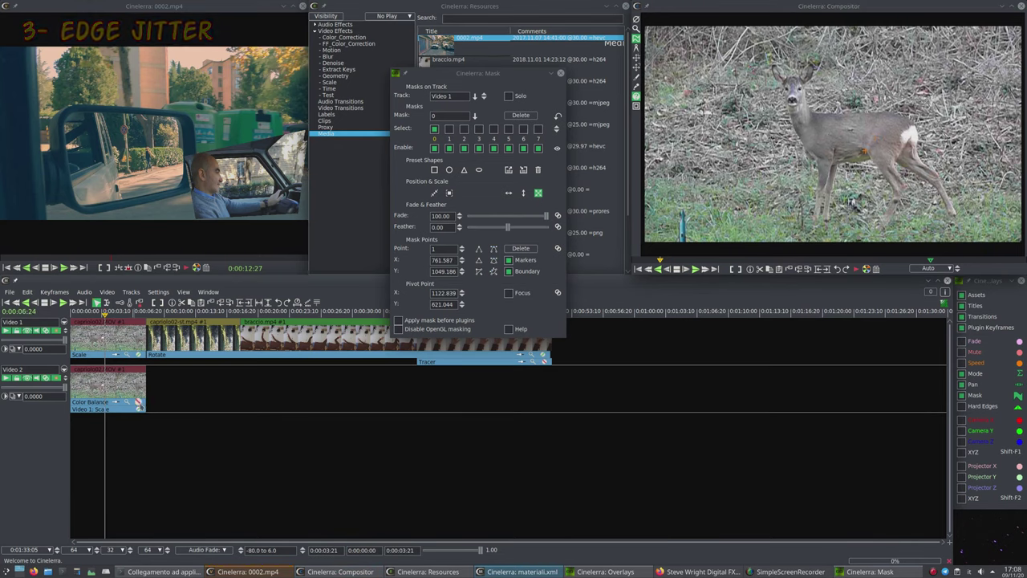
{"action": "left_click", "coordinate": [138, 402]}
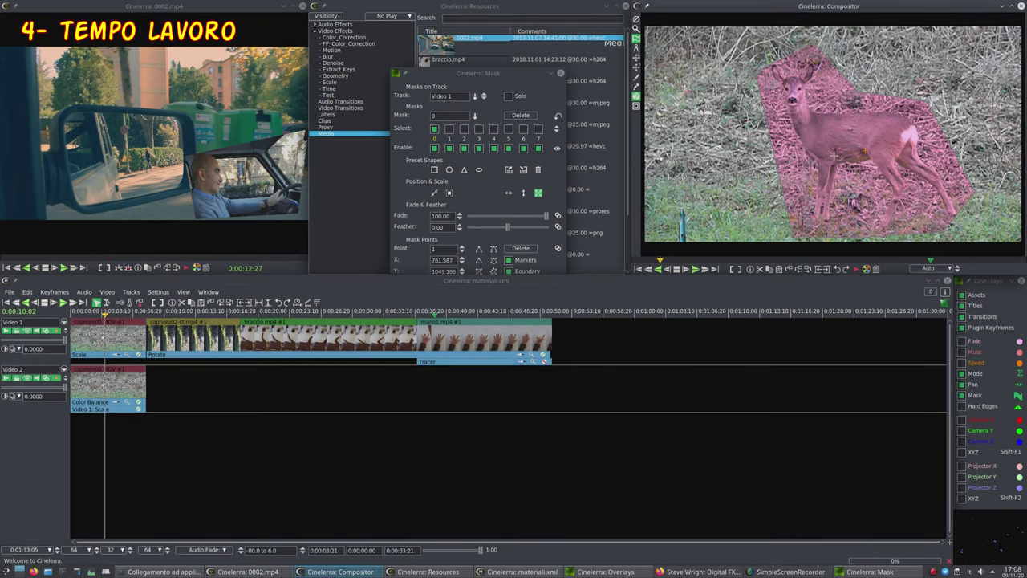
Add mask points beside the deer's front legs and below its belly, positioning them at about X 794, Y 712 and X 1032, Y 1013
{"action": "left_click", "coordinate": [795, 168]}
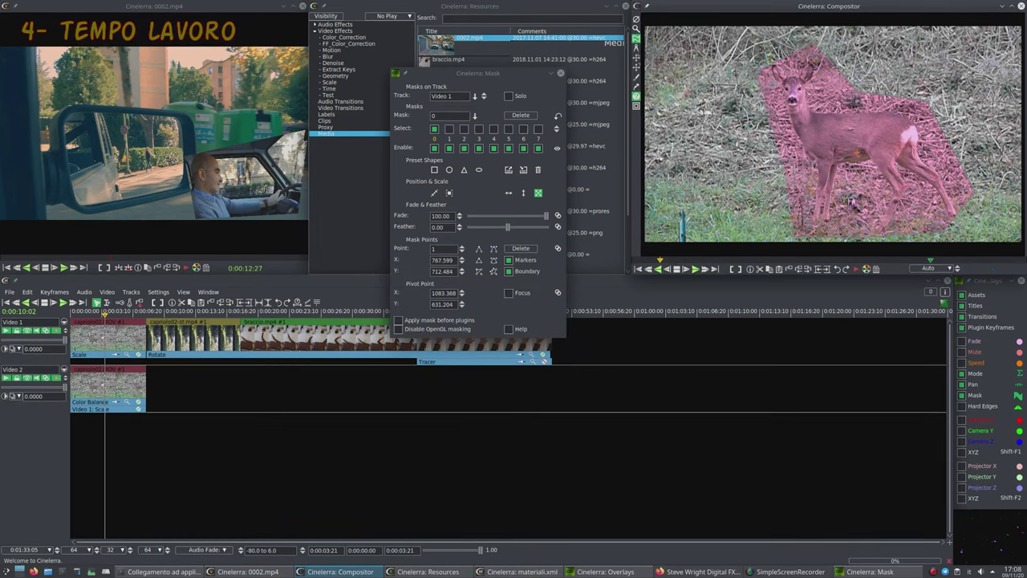
{"action": "left_click_drag", "start_coordinate": [795, 167], "coordinate": [801, 167]}
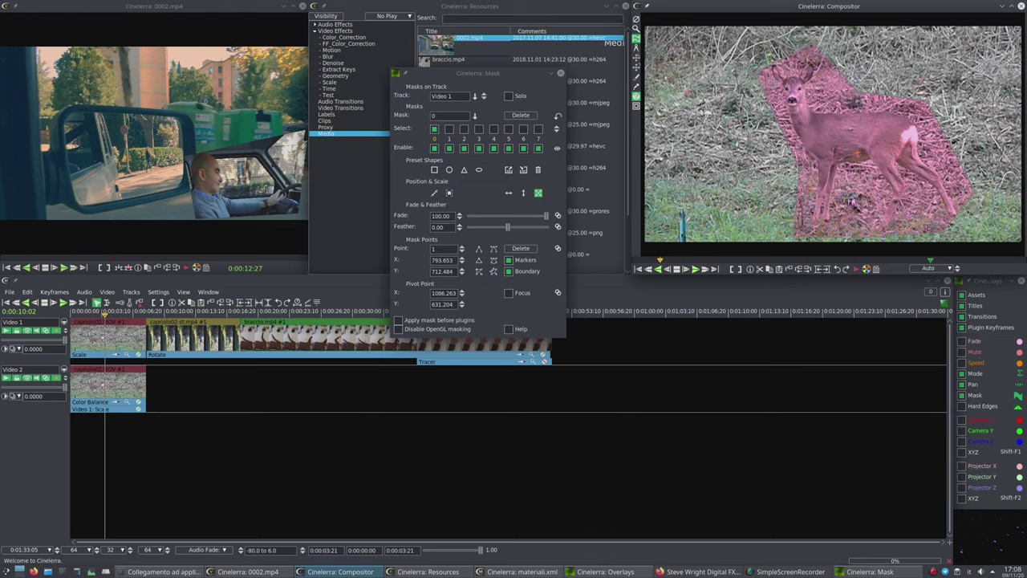
{"action": "left_click", "coordinate": [859, 240]}
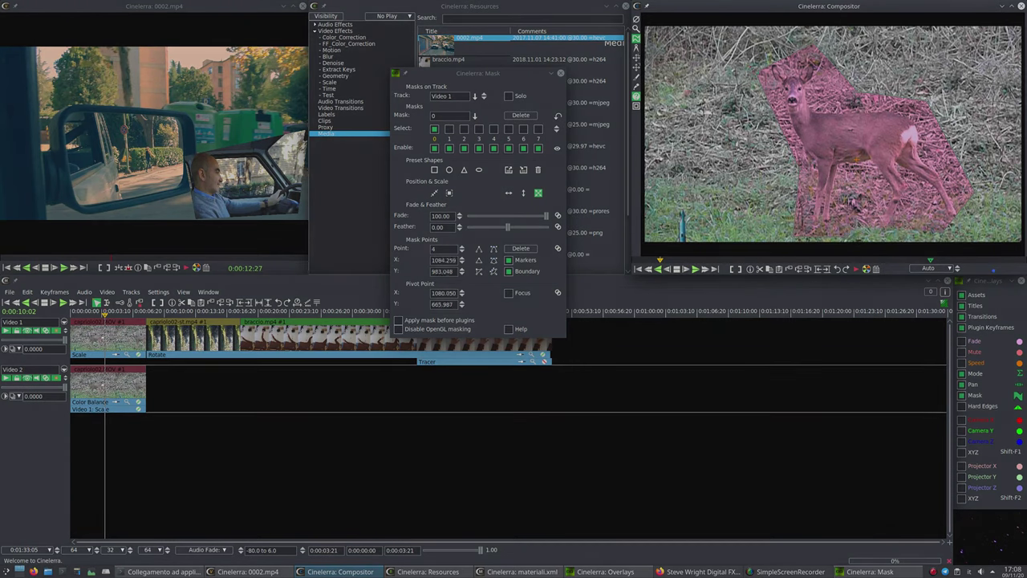
{"action": "left_click_drag", "start_coordinate": [858, 222], "coordinate": [847, 227]}
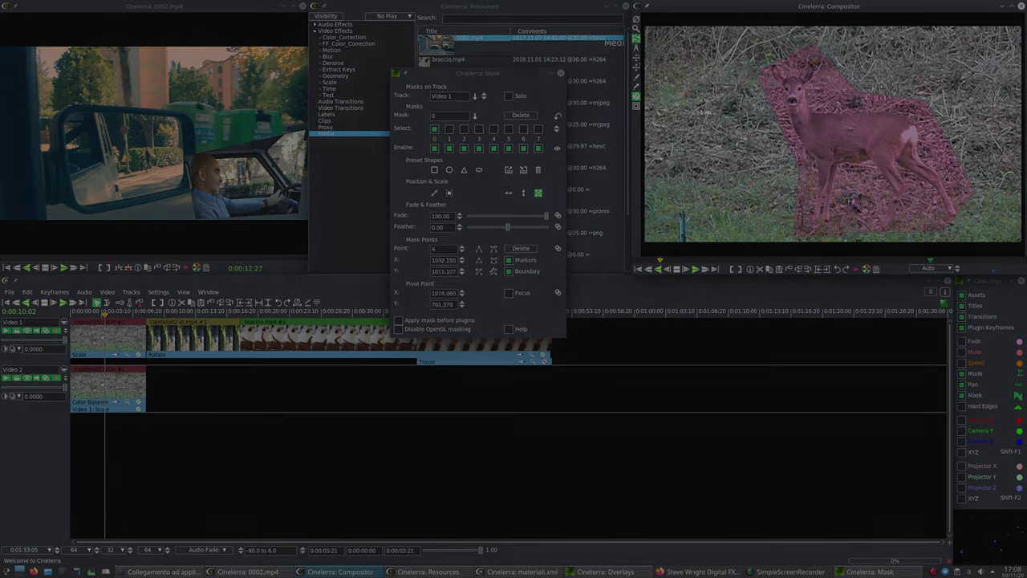